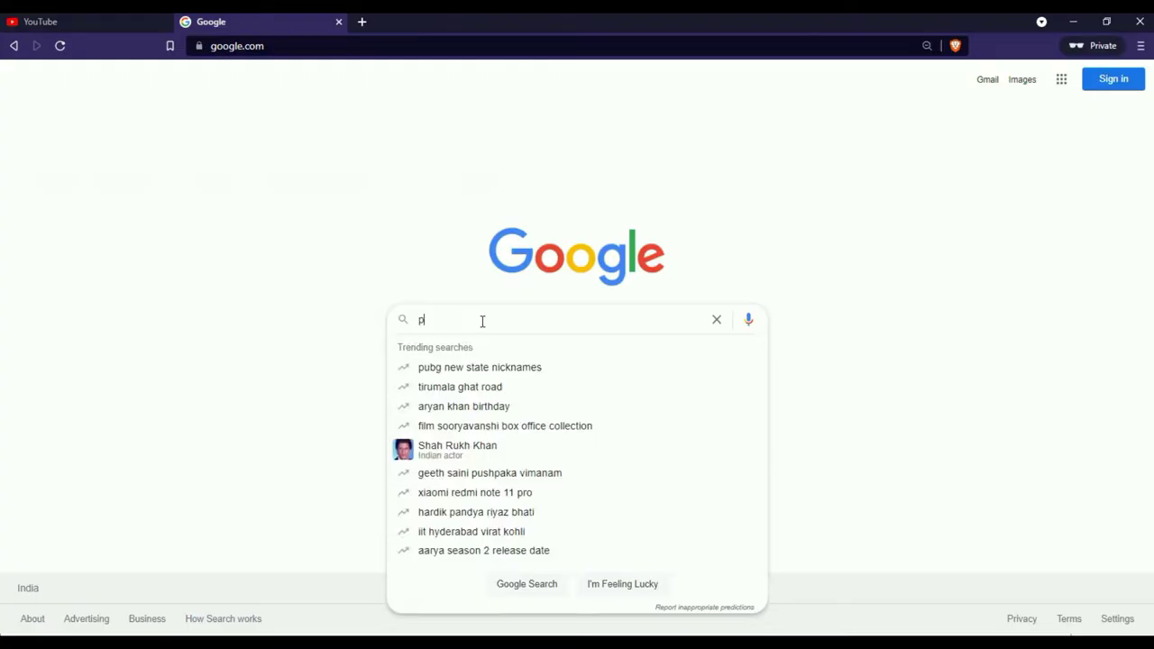
Search Google for 'phone stand s' and view image results beside the Thingiverse page.
type("phone stand s")
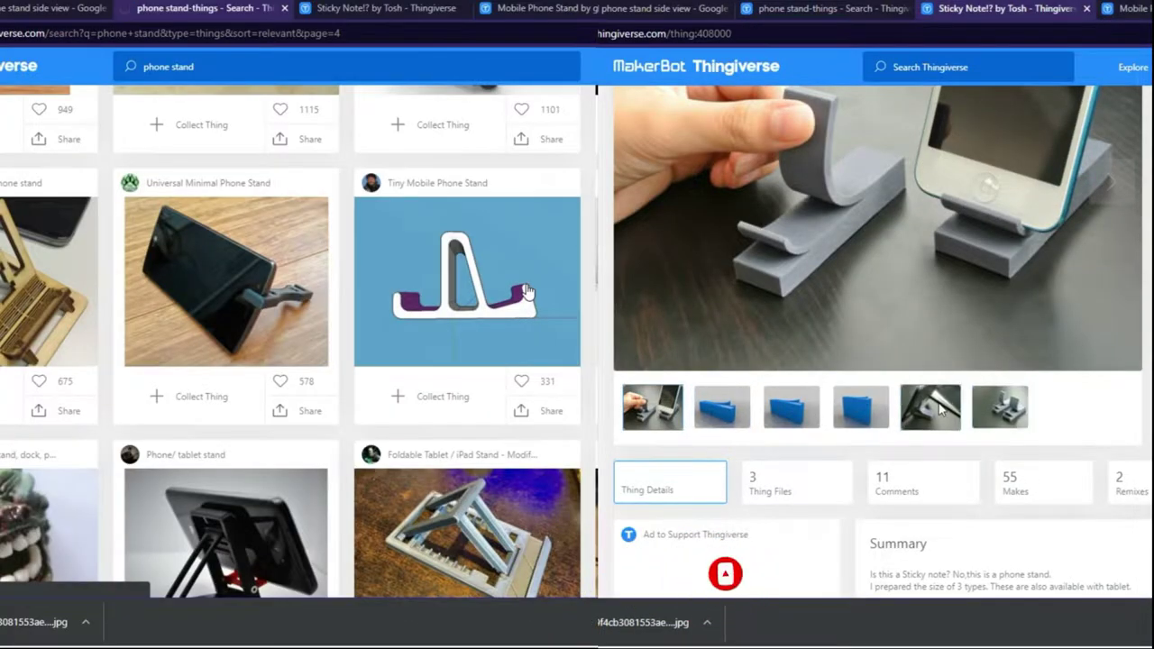
Open the Tiny Mobile Phone Stand page and bring up save options for its picture.
left_click(528, 293)
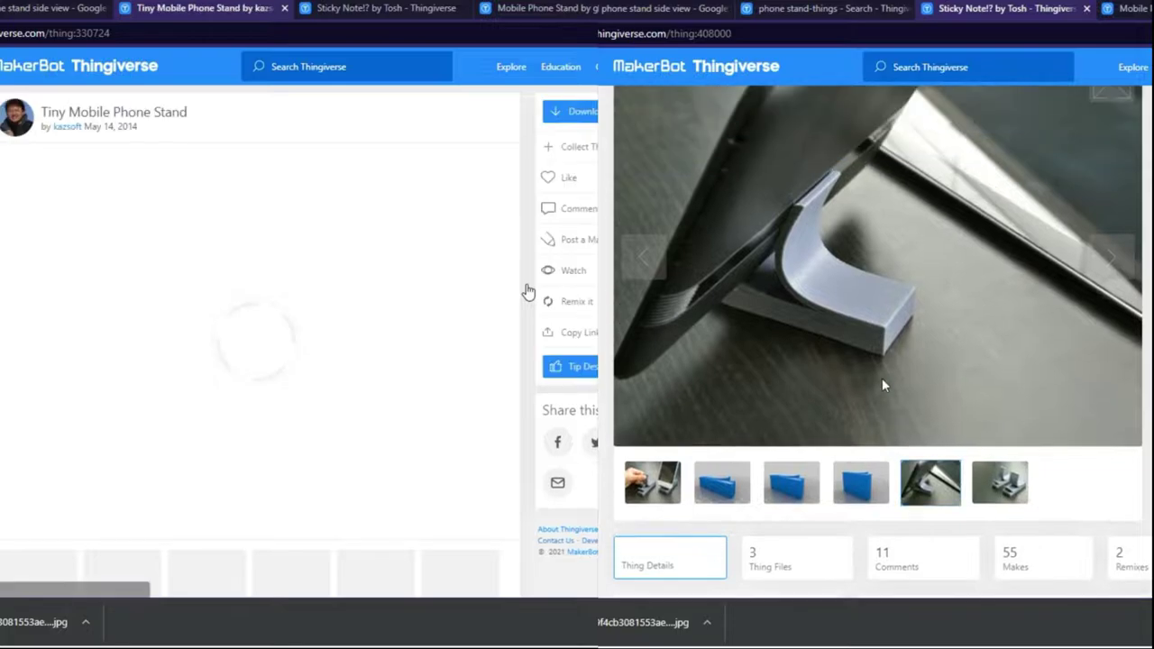
right_click(399, 329)
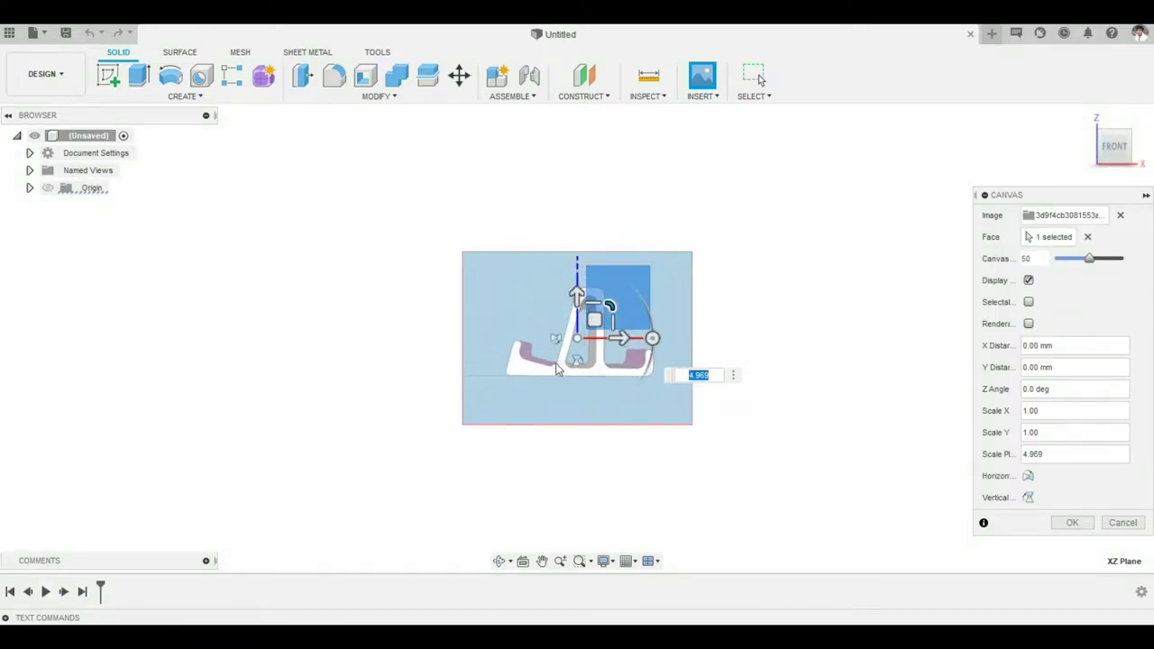
Place the canvas images and calibrate the stand side-view canvas to a 100 mm length.
key("Return")
left_click(29, 205)
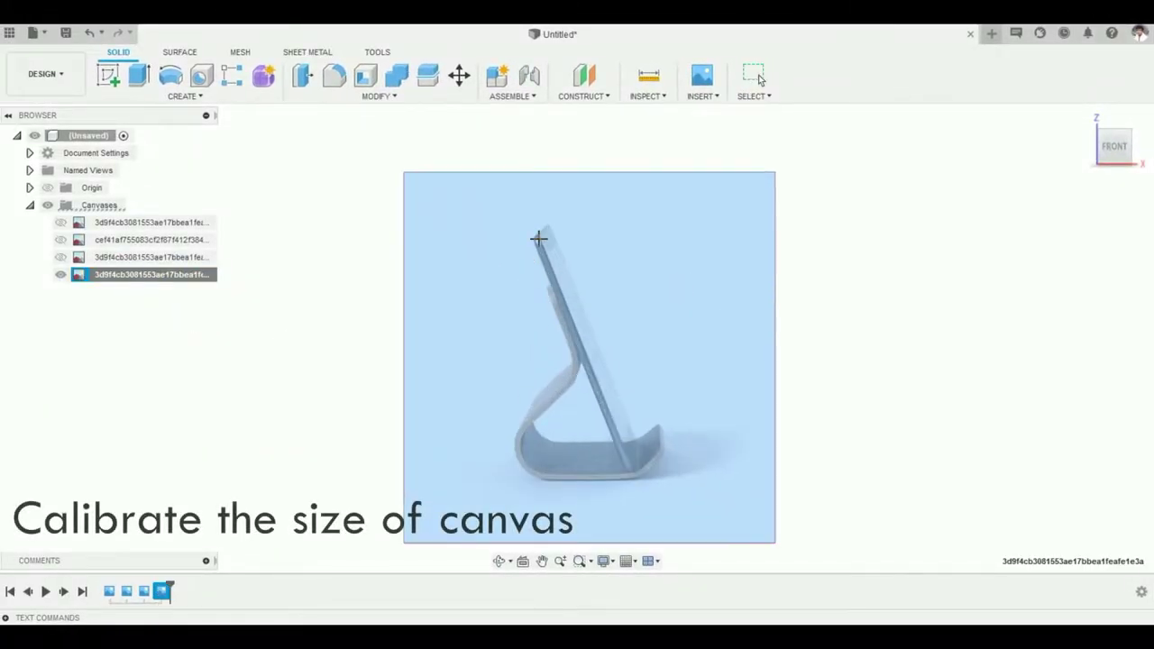
left_click(539, 238)
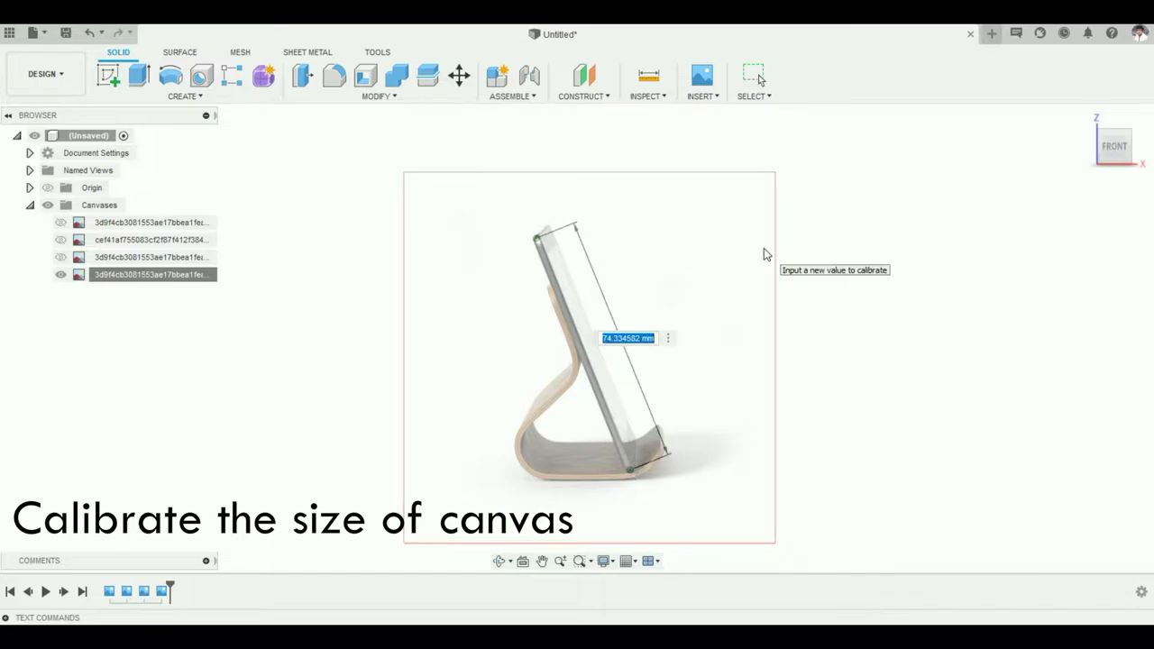
type("100")
key("Return")
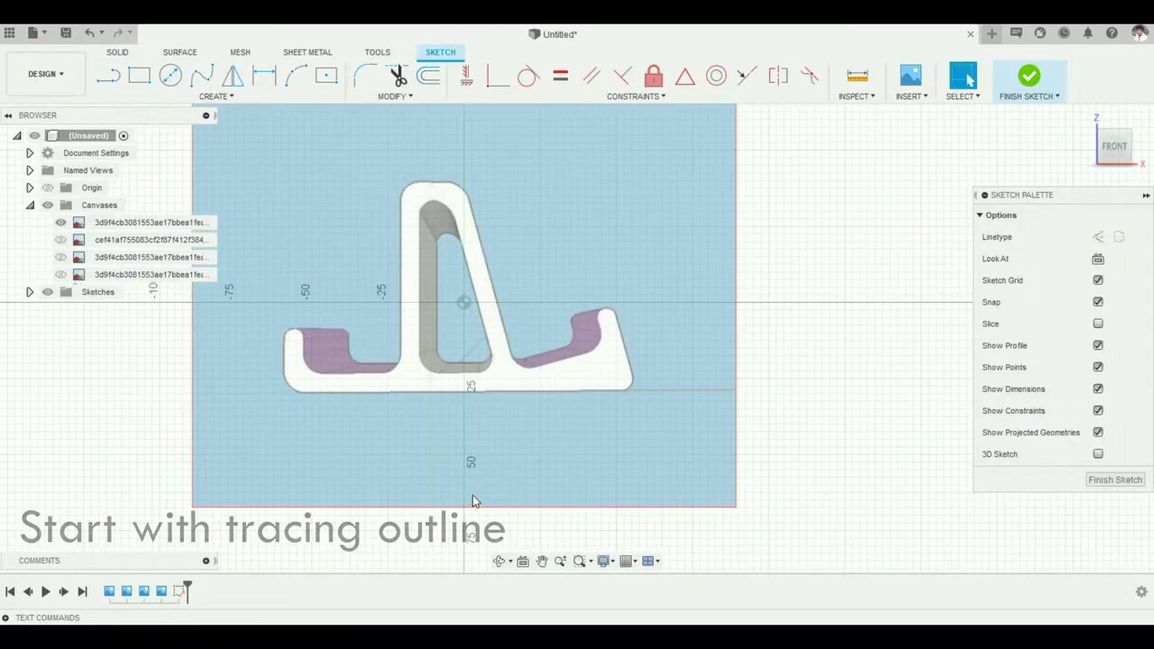
Trace the small stand's side profile and inner opening with lines and 3-point arcs.
scroll(415, 396, "up", 2)
key("l")
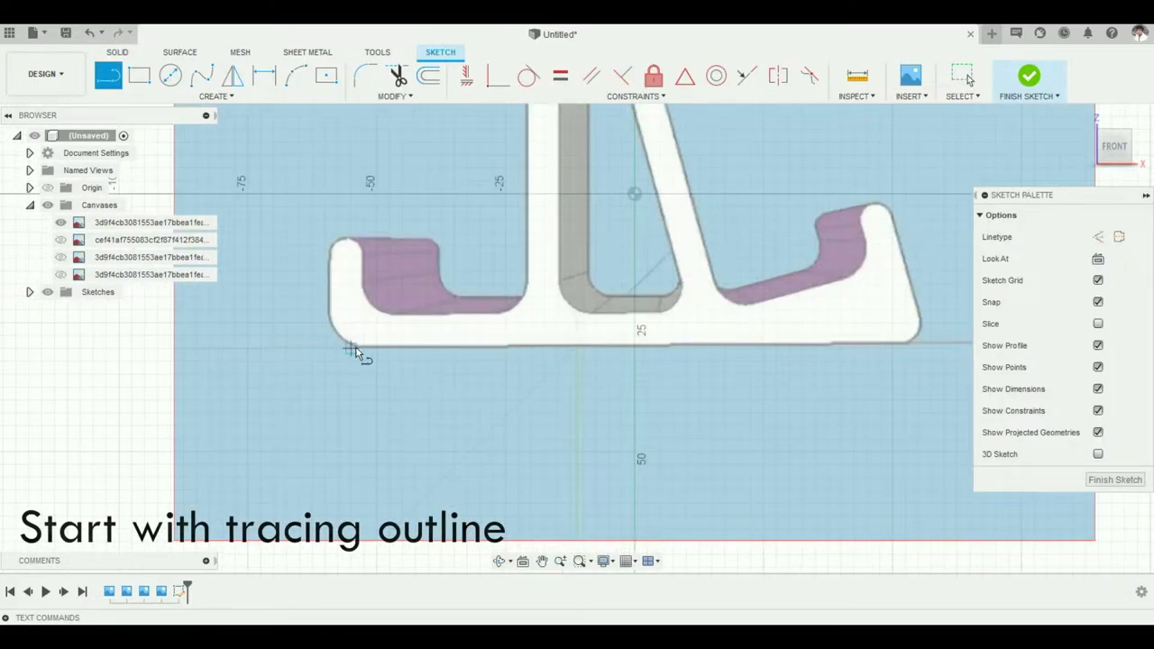
left_click(354, 352)
double_click(908, 344)
scroll(837, 369, "up", 3)
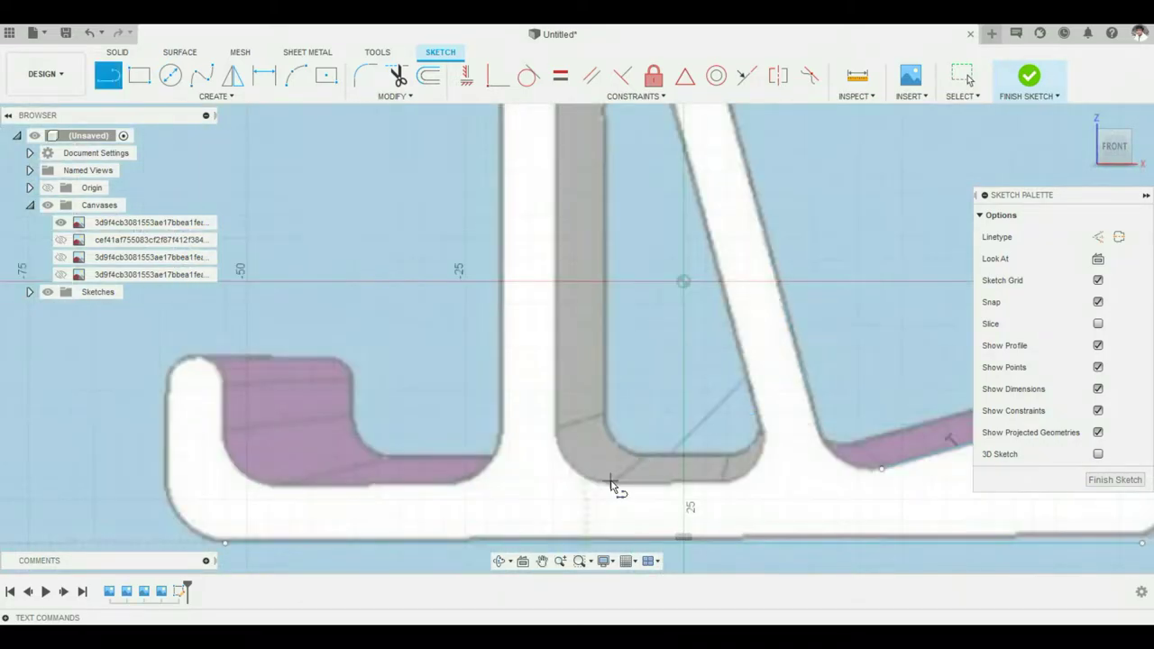
left_click(553, 433)
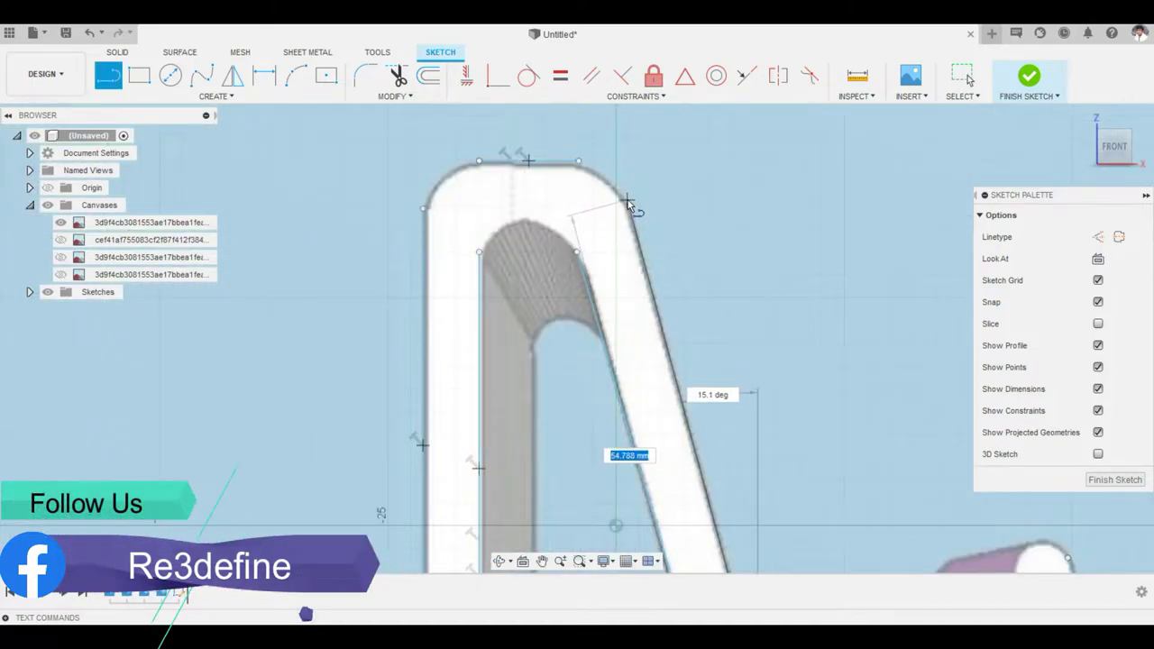
key("a")
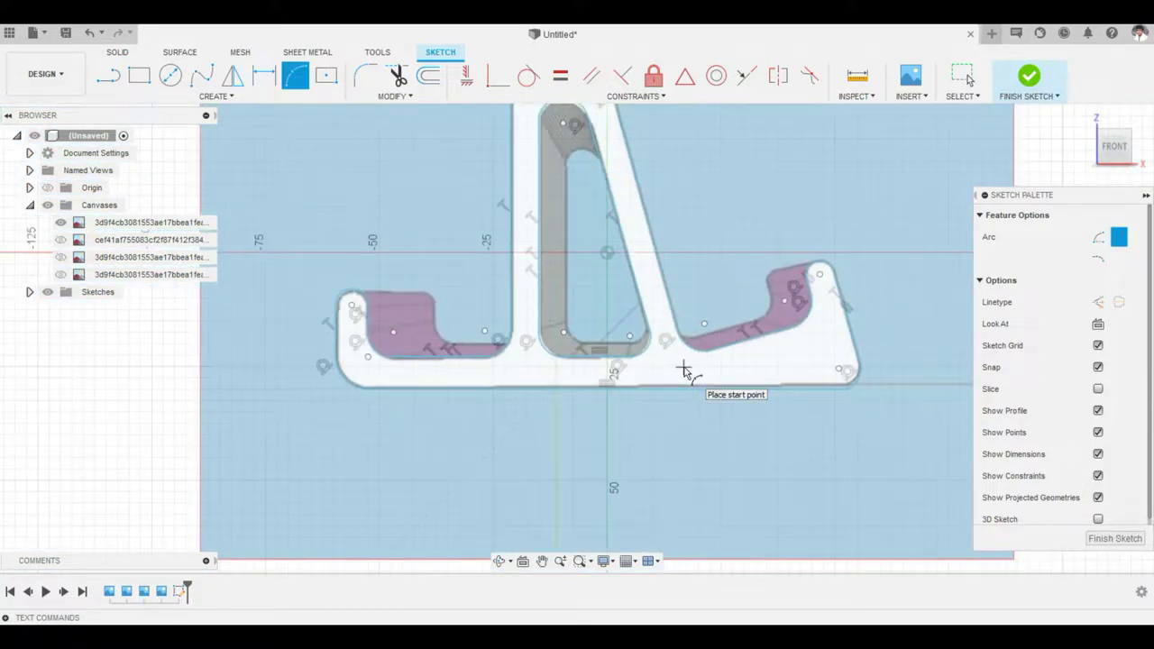
left_click(121, 85)
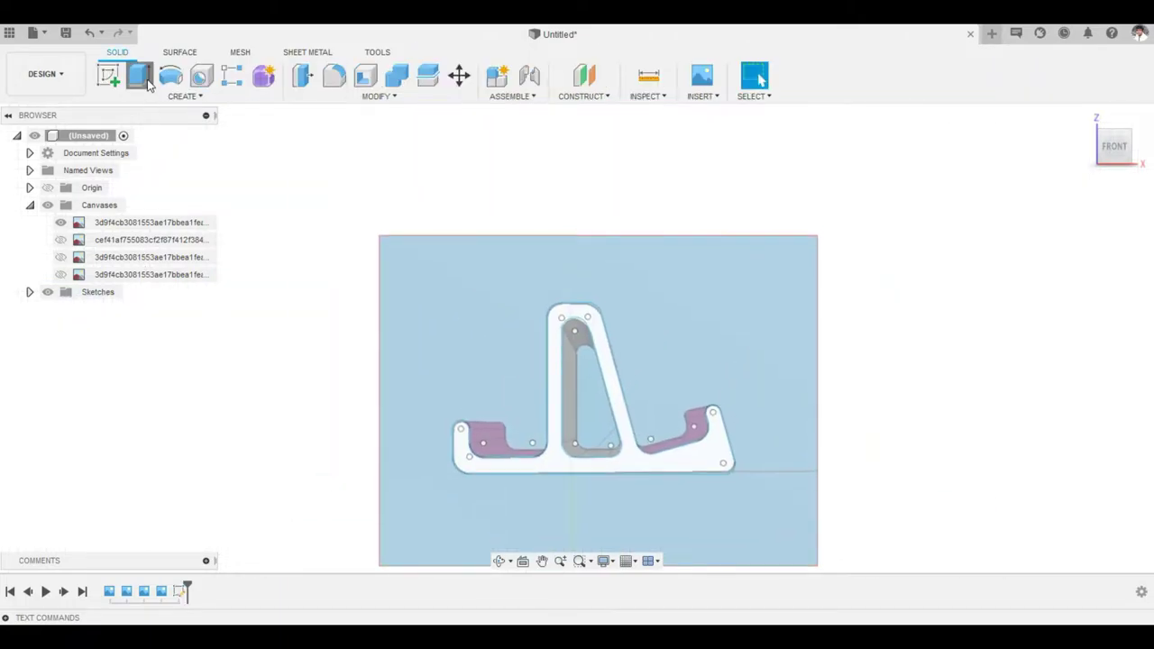
Extrude the traced stand profile 50 mm into a solid body, viewed from the front.
left_click(139, 76)
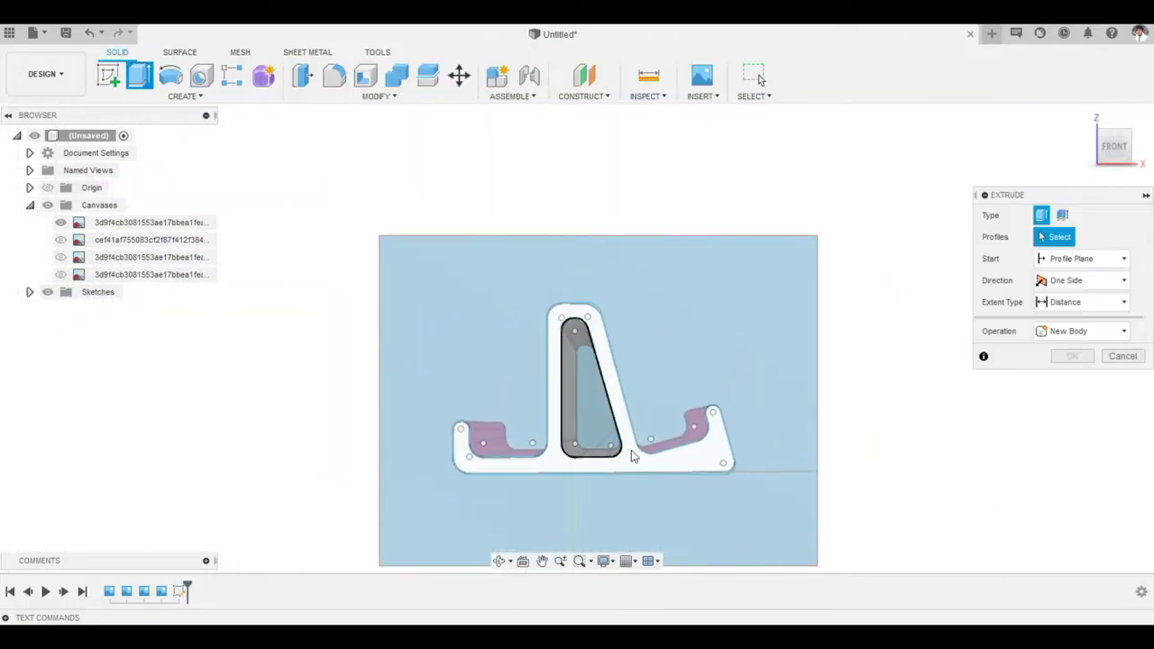
left_click(631, 450)
mouse_move(612, 380)
left_mouse_down()
mouse_move(750, 378)
mouse_move(735, 383)
left_mouse_up()
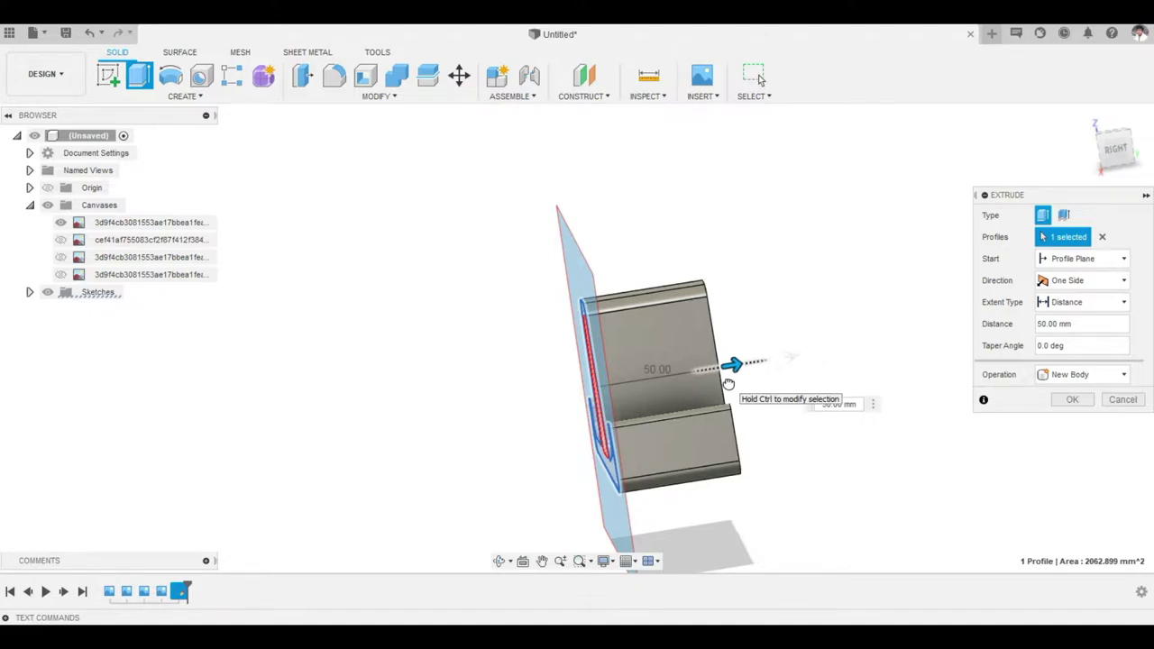
left_click(1073, 400)
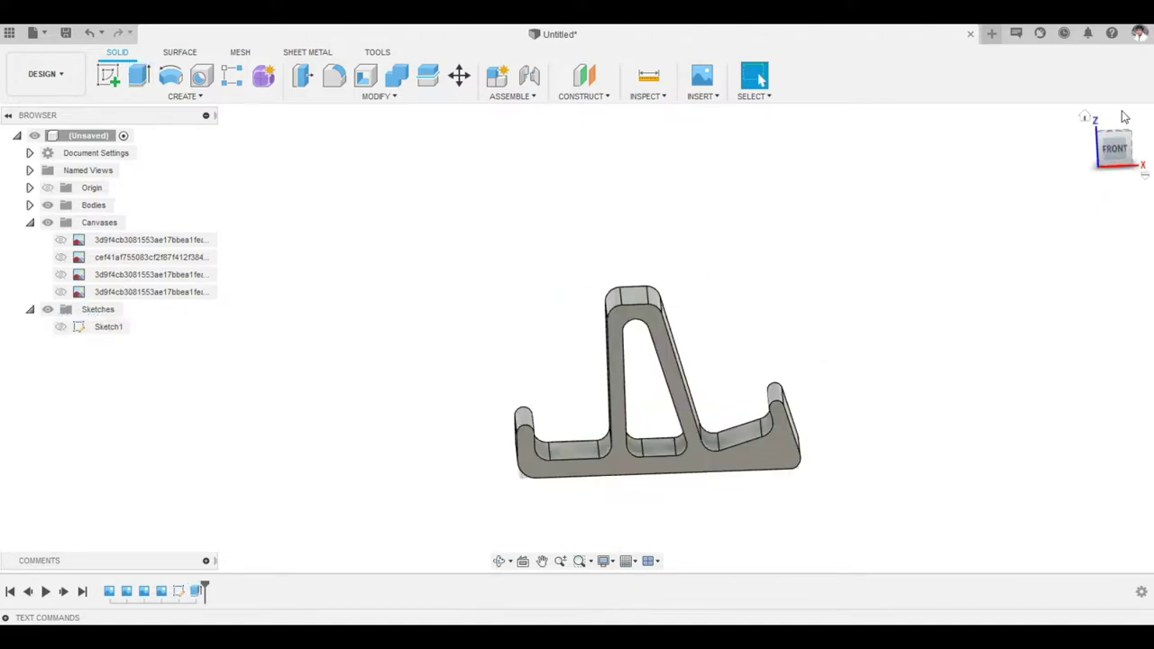
left_click(1118, 151)
Sketch a phone-sized rectangle beside the stand and extrude it 10 mm as Body2.
key("r")
left_click(451, 387)
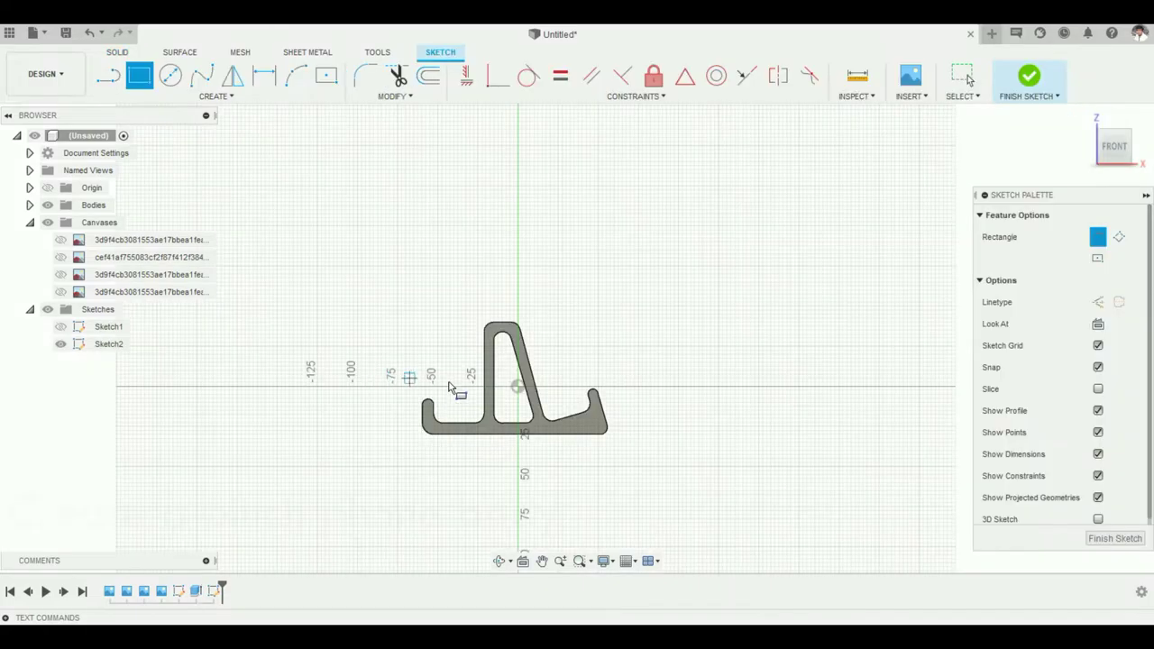
scroll(446, 392, "up", 2)
scroll(438, 381, "down", 4)
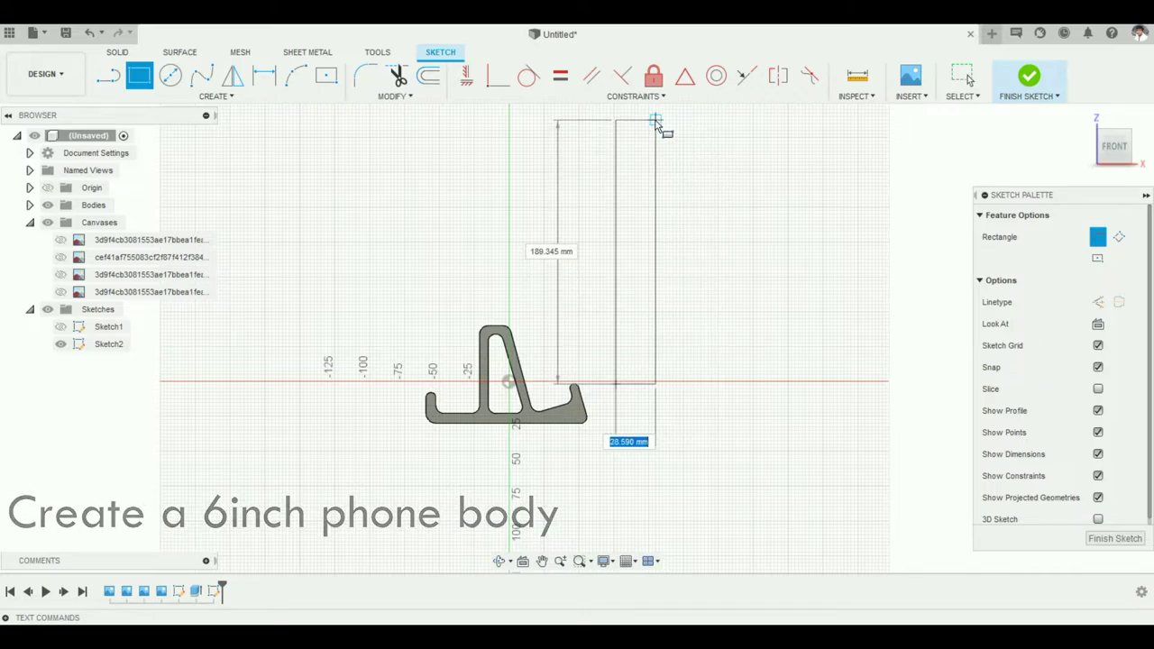
middle_click_drag(659, 153, 687, 247)
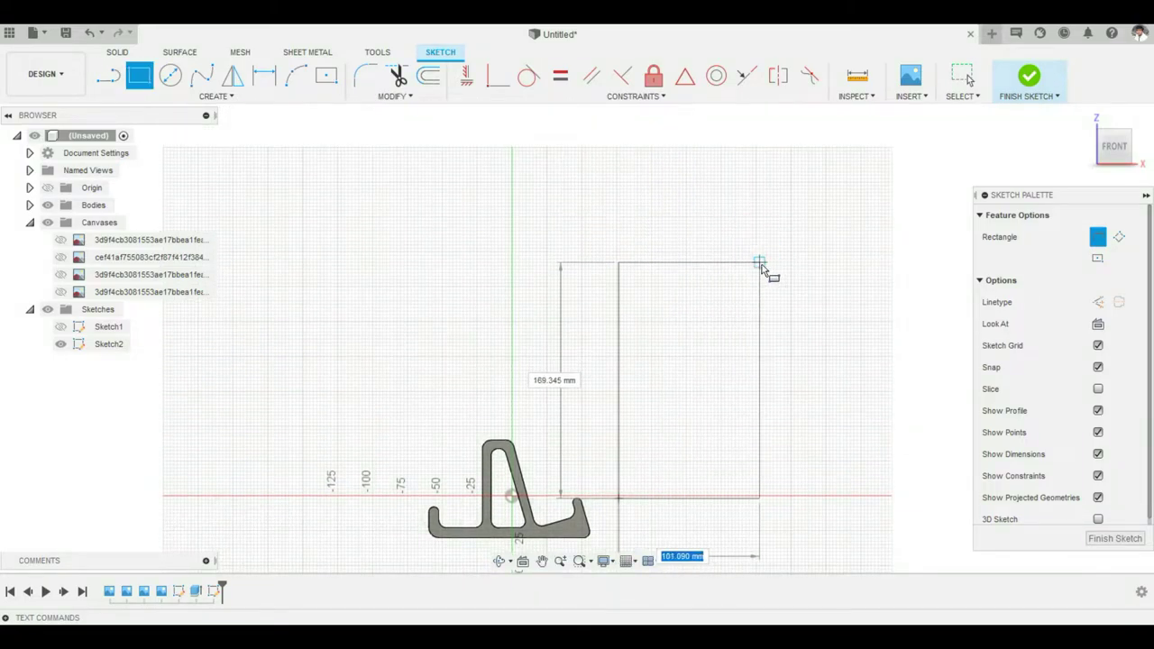
left_click(744, 285)
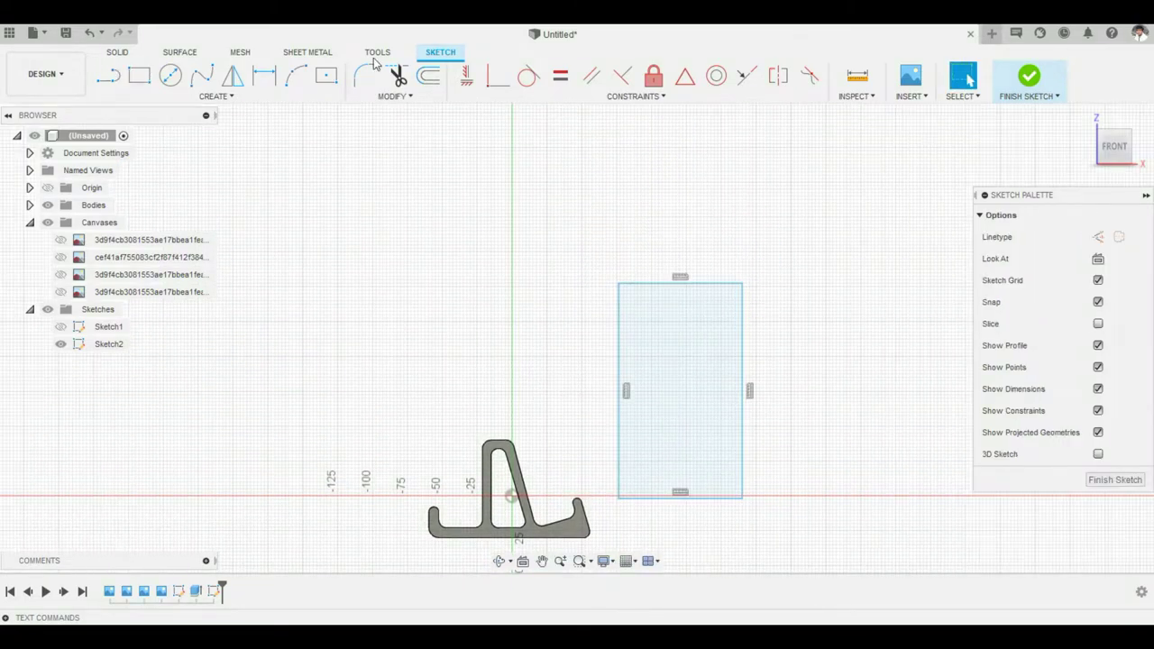
left_click(1029, 76)
type("e10")
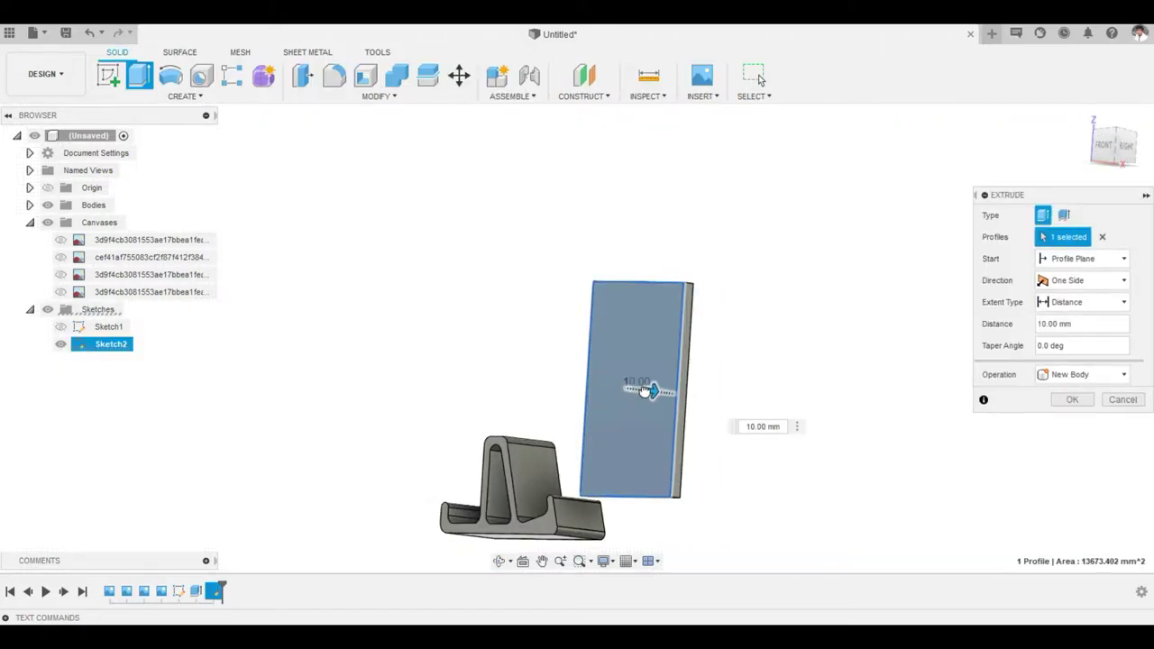
key("Return")
Move and rotate the phone plate -20° so it leans against the first stand.
mouse_move(675, 253)
middle_mouse_down("shift")
mouse_move(847, 352)
mouse_move(811, 379)
middle_mouse_up("shift")
left_click(685, 406)
key("m")
left_click_drag(656, 459, 651, 448)
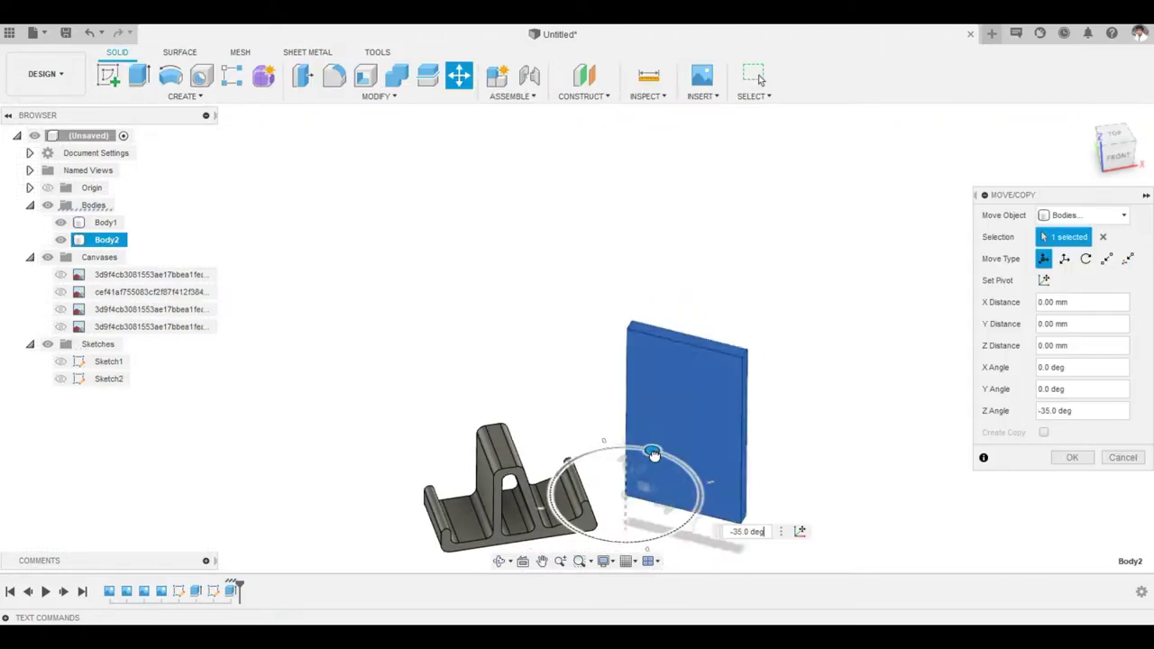
middle_click_drag(653, 448, 631, 330, "shift")
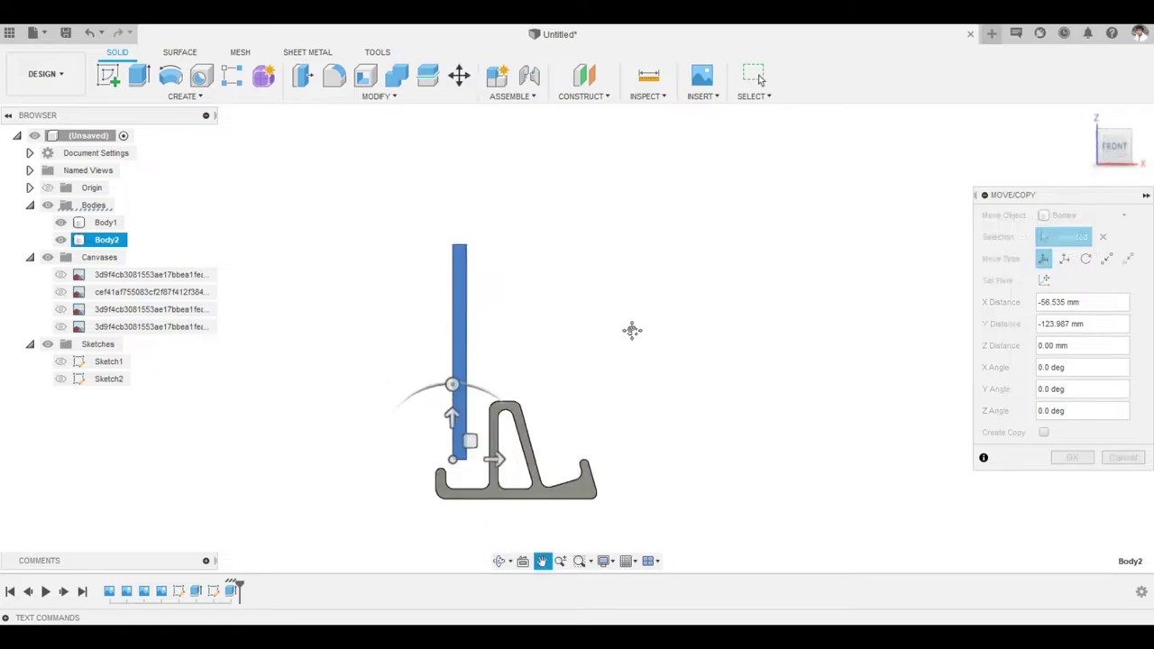
scroll(475, 487, "up", 3)
mouse_move(475, 487)
left_mouse_down()
mouse_move(438, 412)
mouse_move(448, 423)
left_mouse_up()
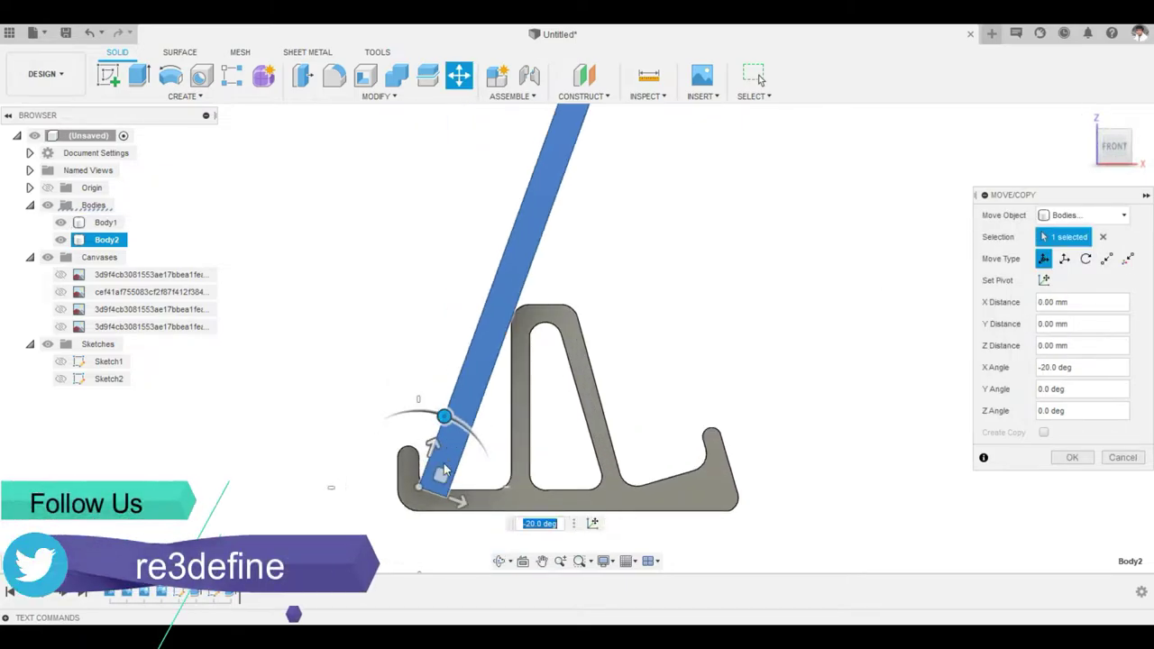
key("Return")
Hide the phone plate and orbit around the first stand alone.
mouse_move(448, 424)
middle_mouse_down("shift")
mouse_move(836, 364)
mouse_move(951, 335)
mouse_move(893, 379)
mouse_move(748, 369)
mouse_move(758, 365)
middle_mouse_up("shift")
left_click(494, 392)
key("v")
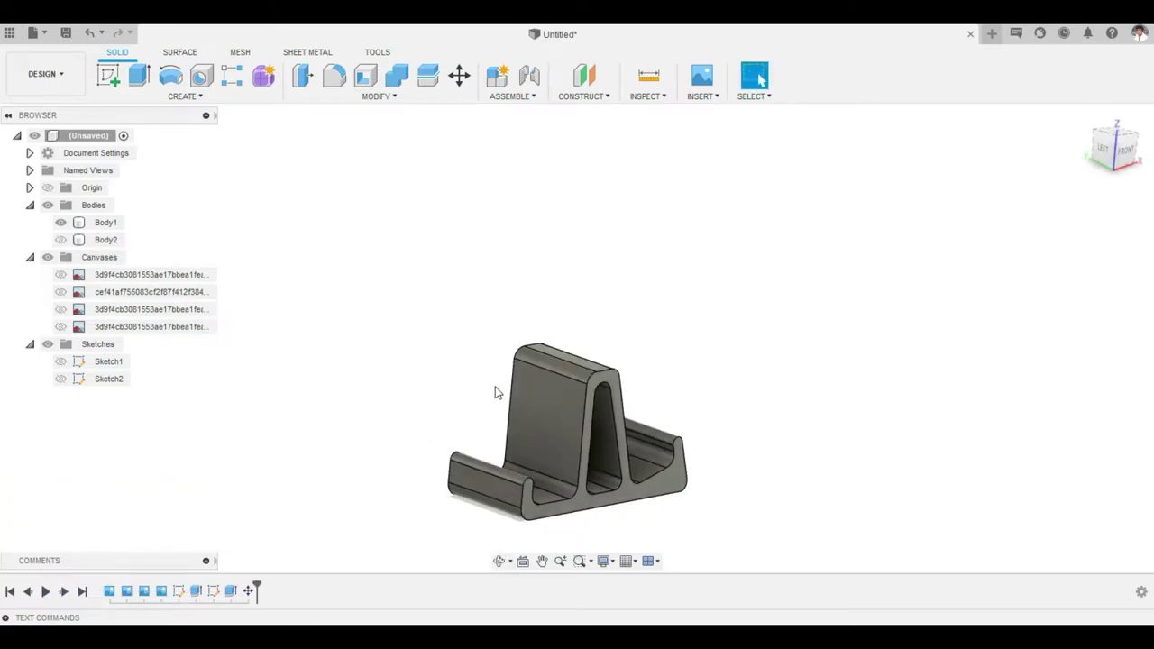
mouse_move(1071, 129)
middle_mouse_down("shift")
mouse_move(893, 262)
mouse_move(745, 337)
mouse_move(649, 243)
middle_mouse_up("shift")
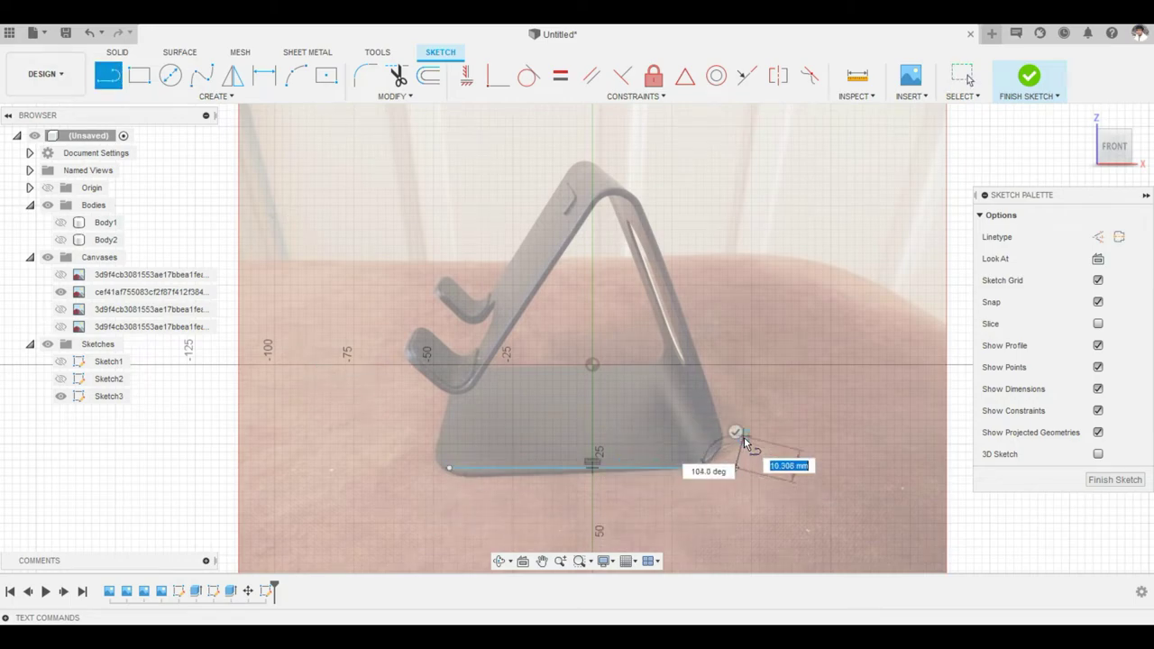
Complete the triangular stand outline and dimension its lower lip at 20 mm.
left_click(618, 191)
scroll(469, 393, "up", 3)
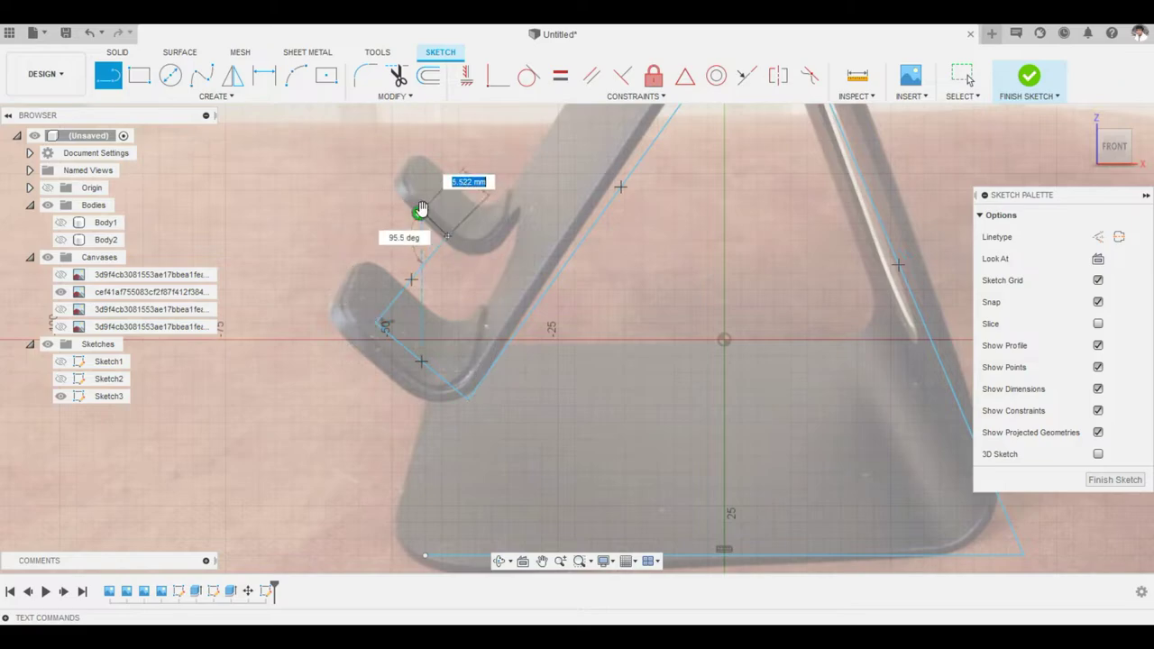
key("Escape")
left_click(419, 358)
key("d")
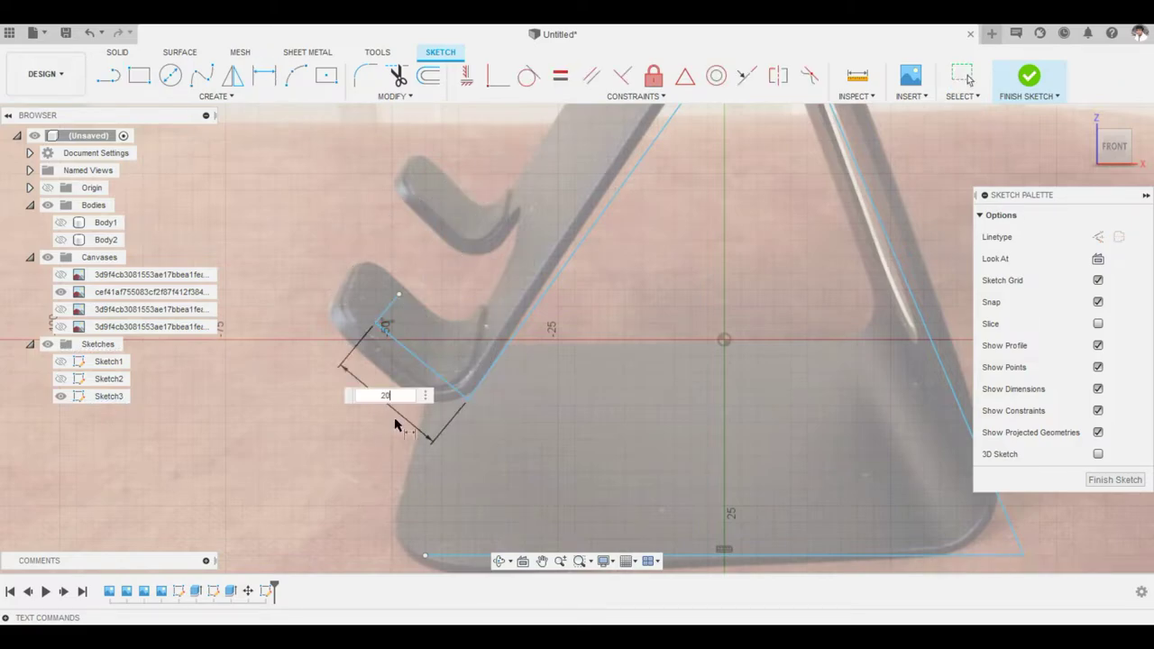
left_click(392, 285)
key("Escape")
scroll(461, 264, "down", 2)
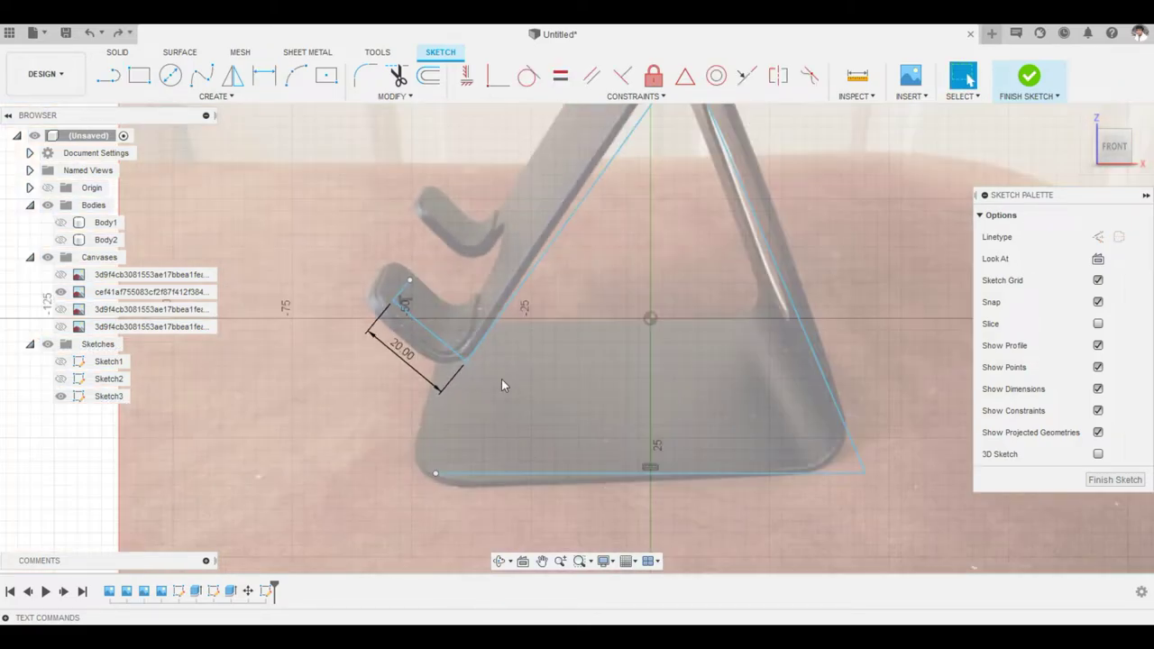
Offset the outline 3 mm and extrude it 50 mm as a new body.
left_click(429, 76)
type("3")
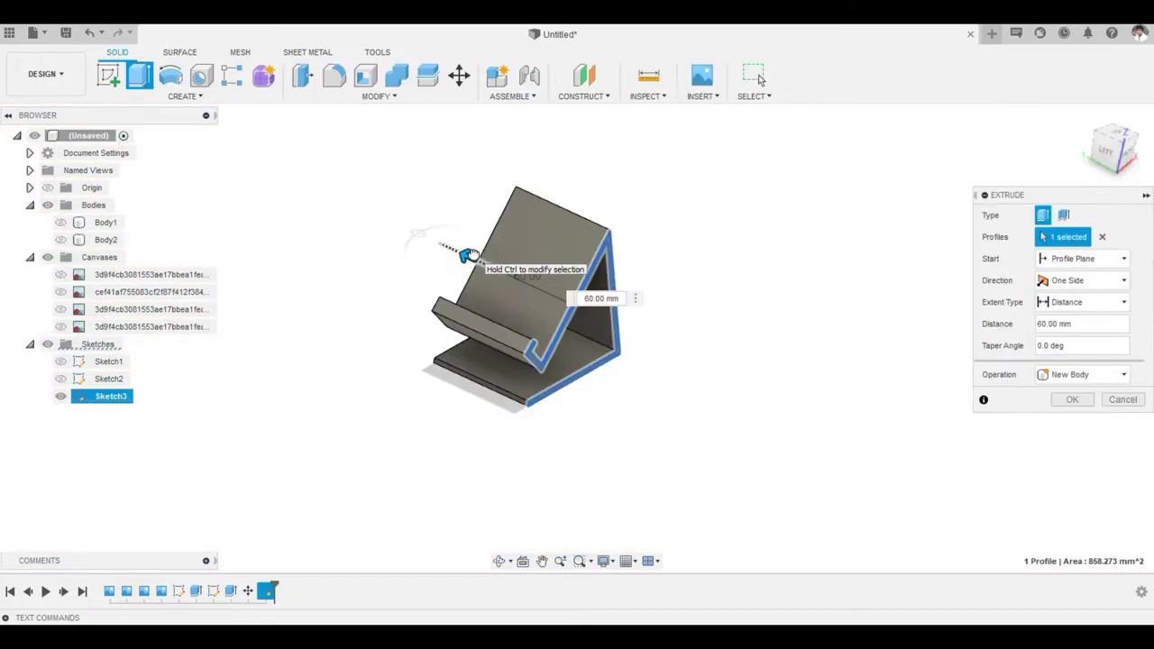
left_click_drag(470, 255, 480, 260)
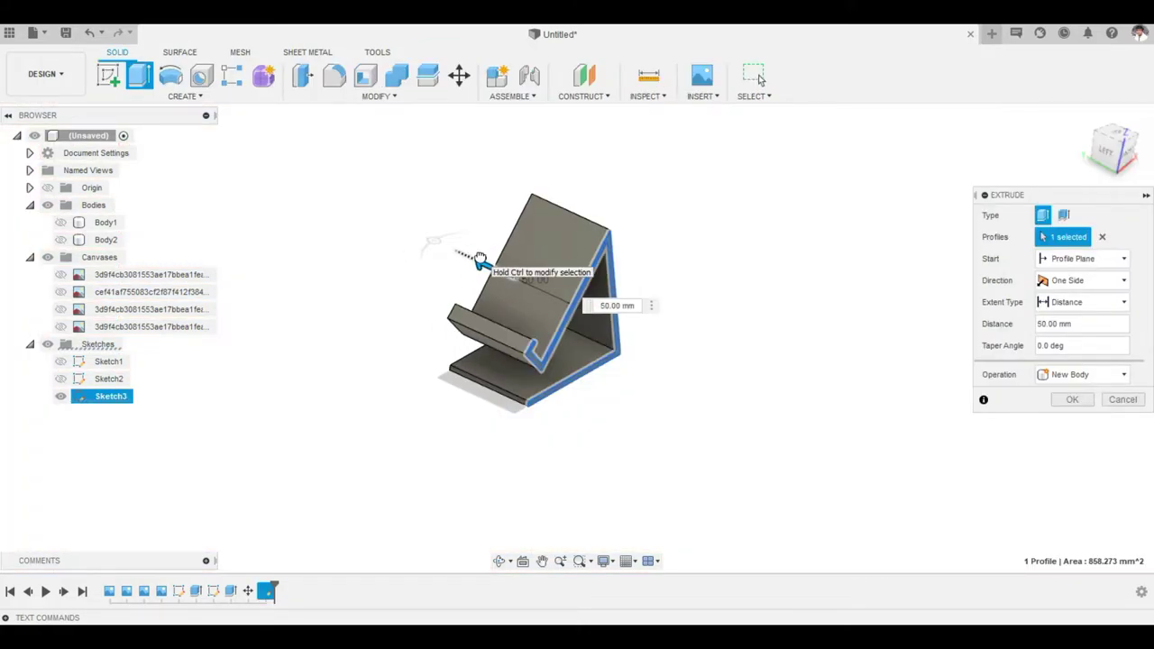
left_click(1070, 404)
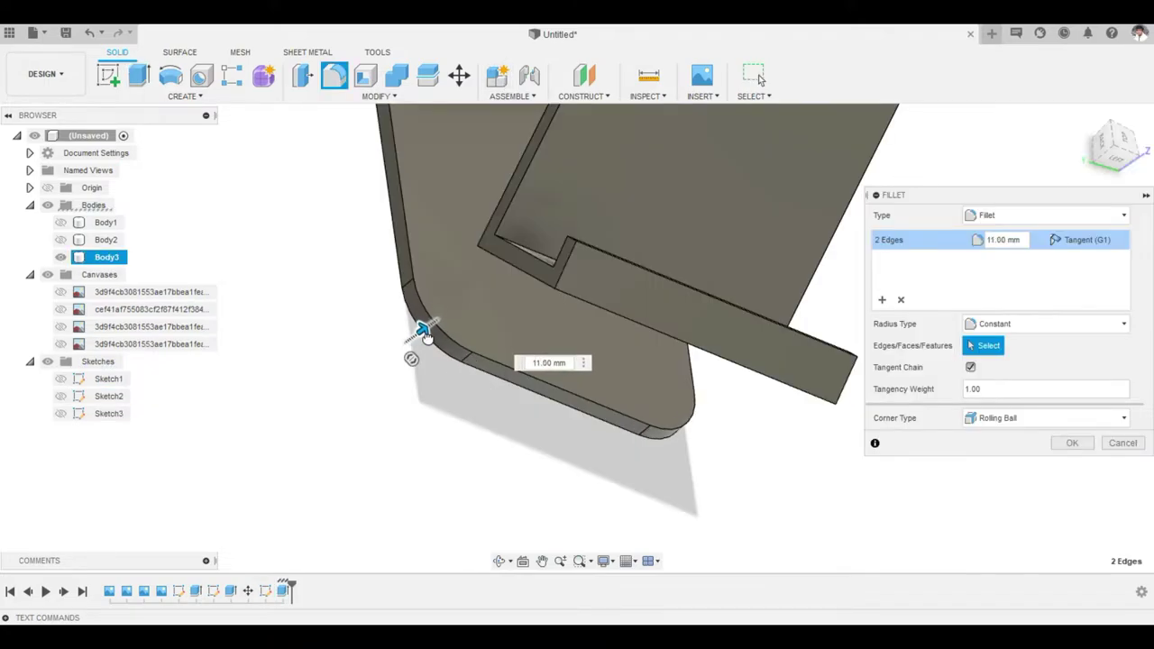
Fillet the triangular stand's corner edges, adjusting one rounding to 8.50 mm.
left_click(1072, 442)
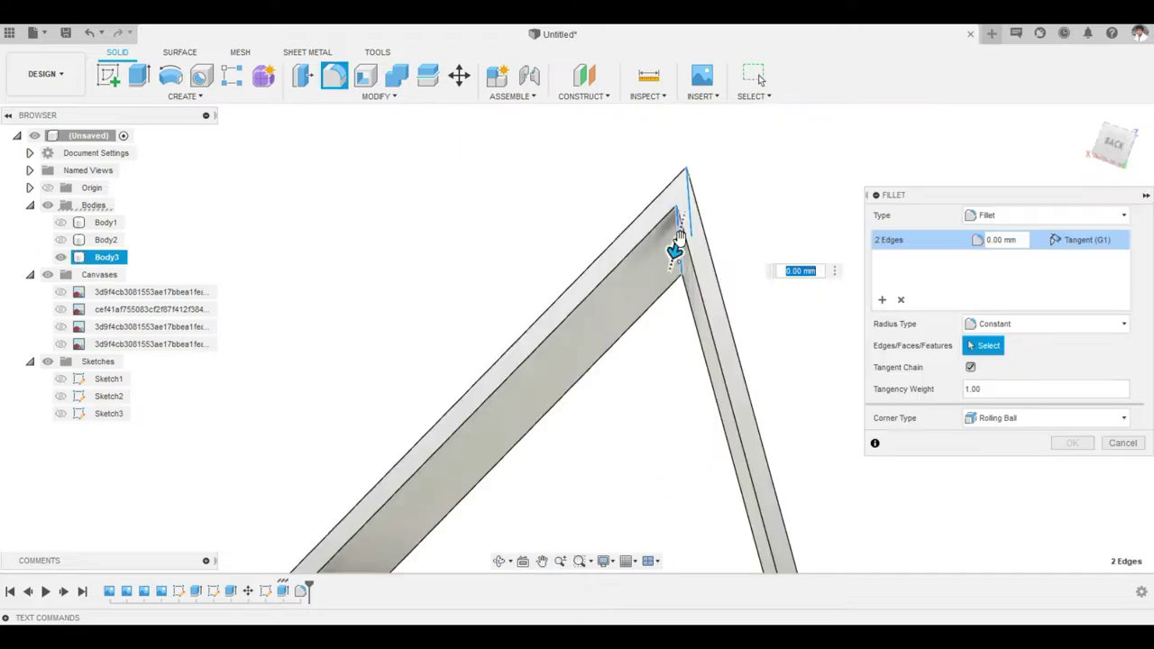
left_click_drag(676, 248, 664, 302)
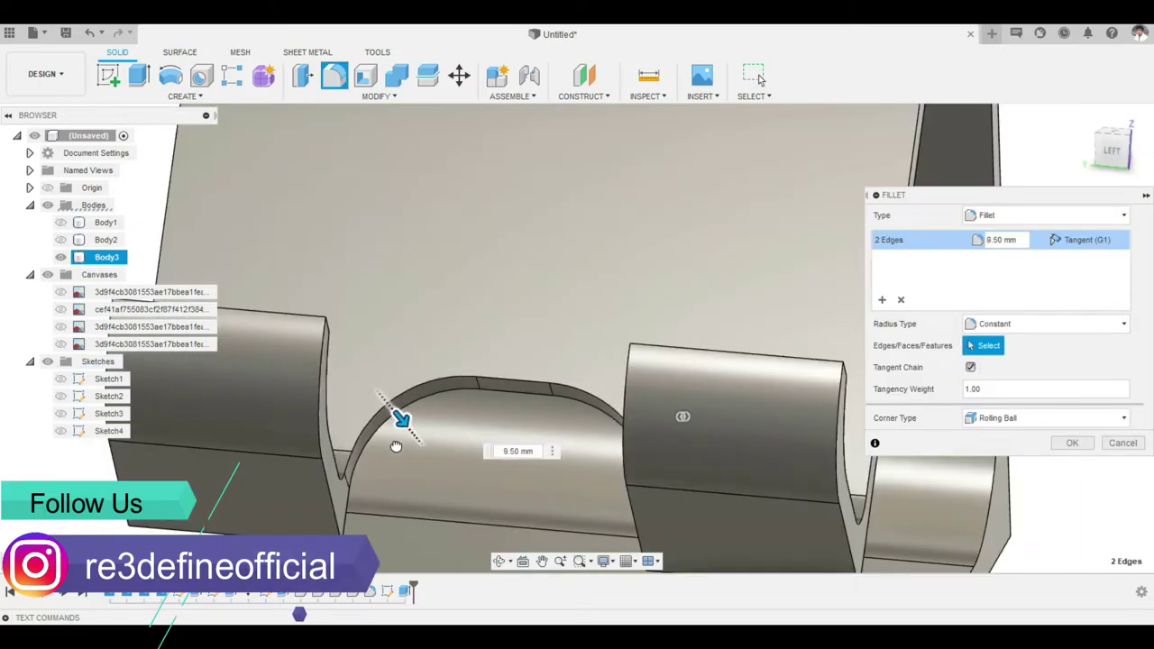
left_click_drag(396, 446, 385, 424)
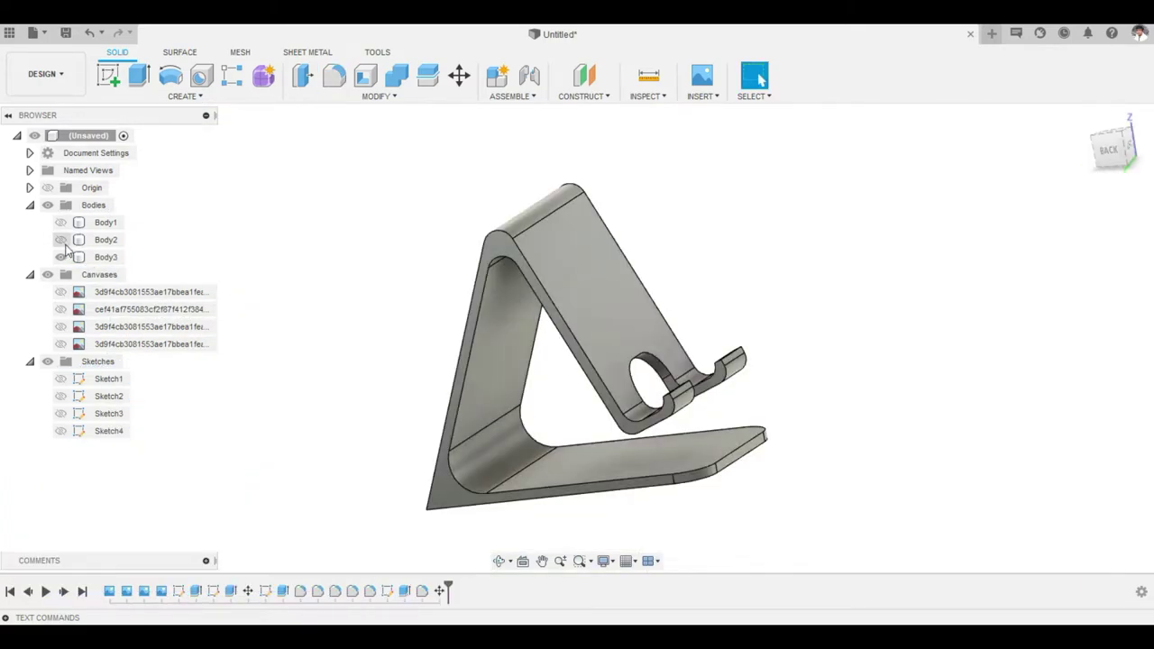
Show the phone plate and move it, in back view, down onto the triangular stand's lip.
mouse_move(329, 358)
middle_mouse_down("shift")
mouse_move(331, 328)
mouse_move(308, 341)
middle_mouse_up("shift")
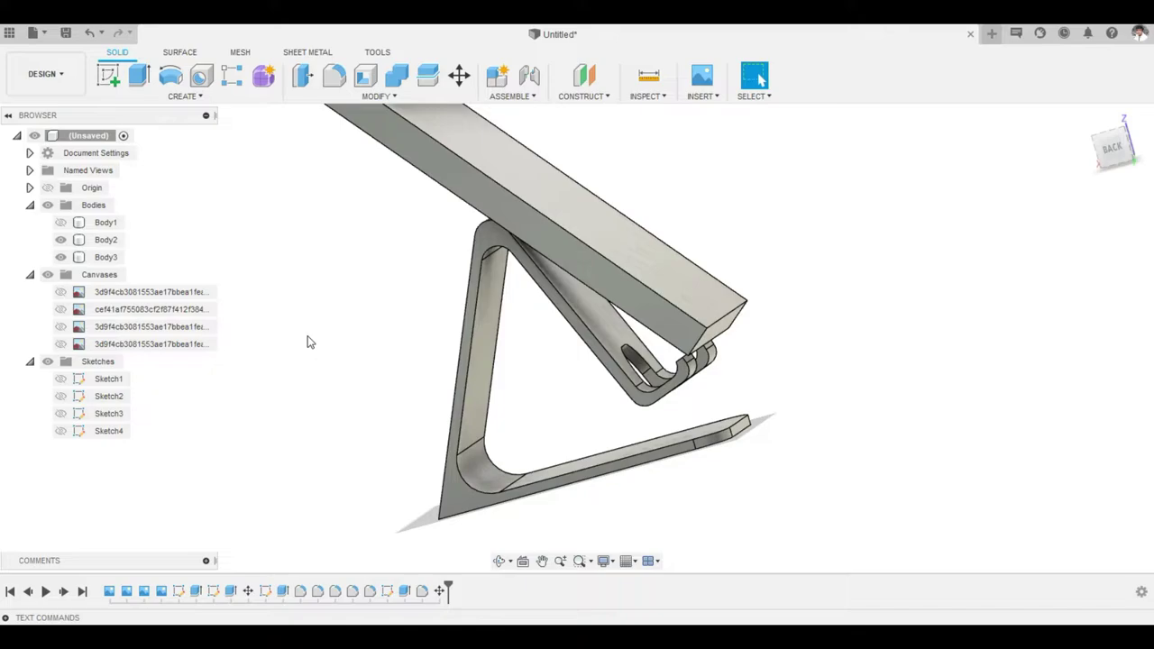
left_click(107, 239)
key("m")
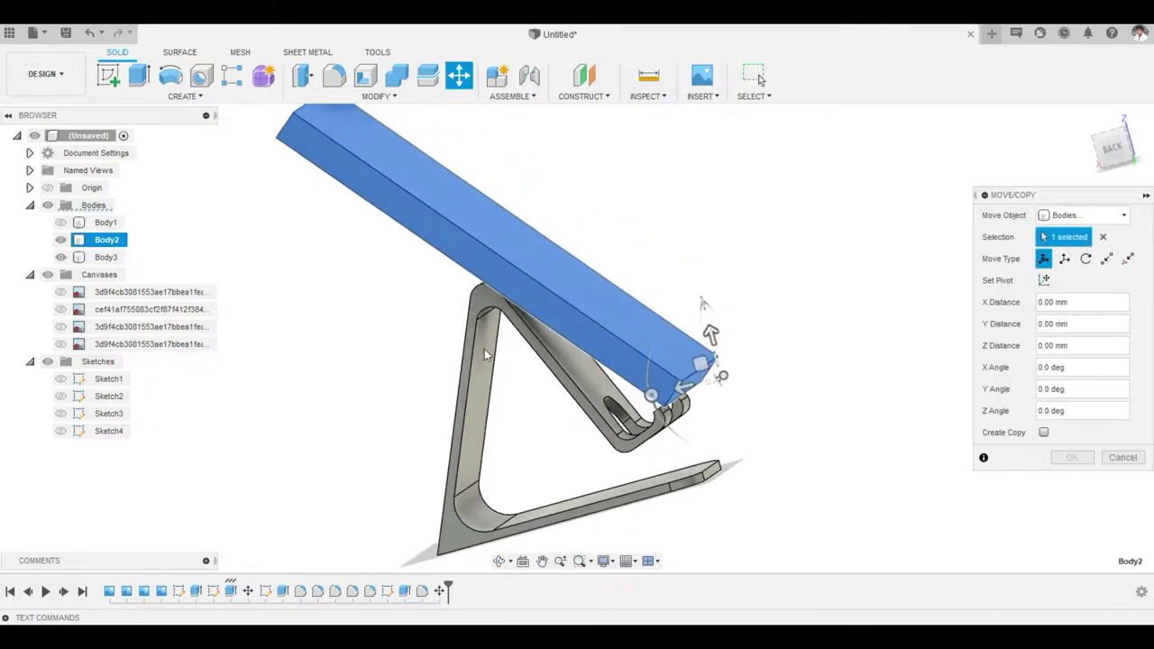
middle_click_drag(484, 354, 541, 343, "shift")
left_click(1114, 148)
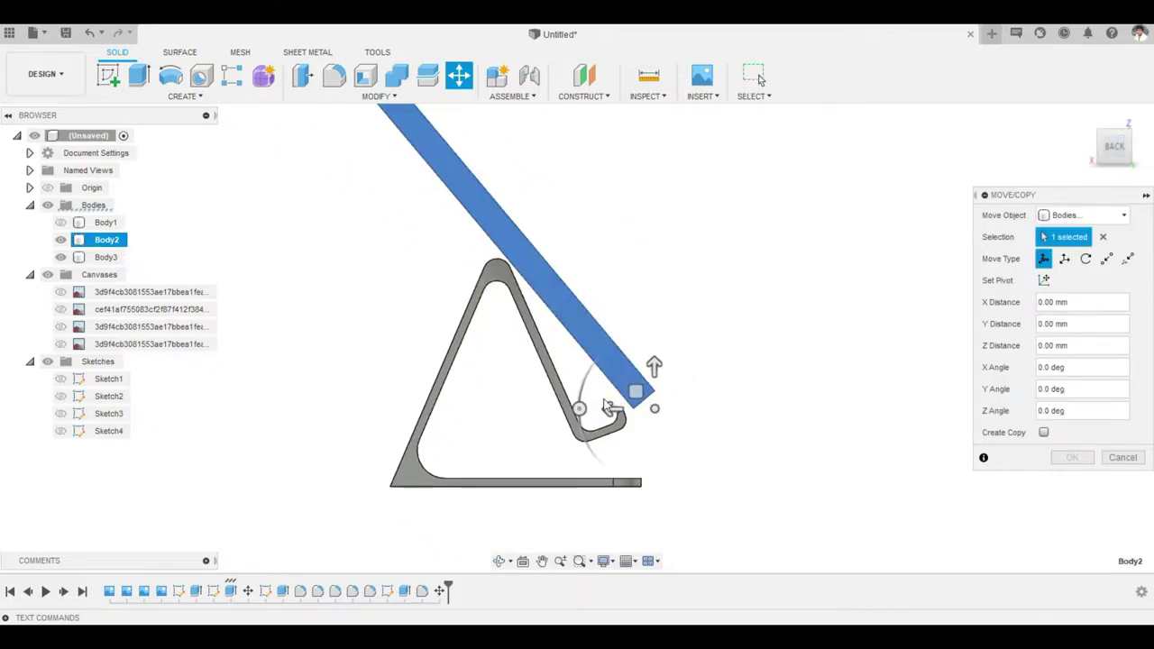
mouse_move(596, 418)
left_mouse_down()
mouse_move(599, 401)
mouse_move(601, 416)
left_mouse_up()
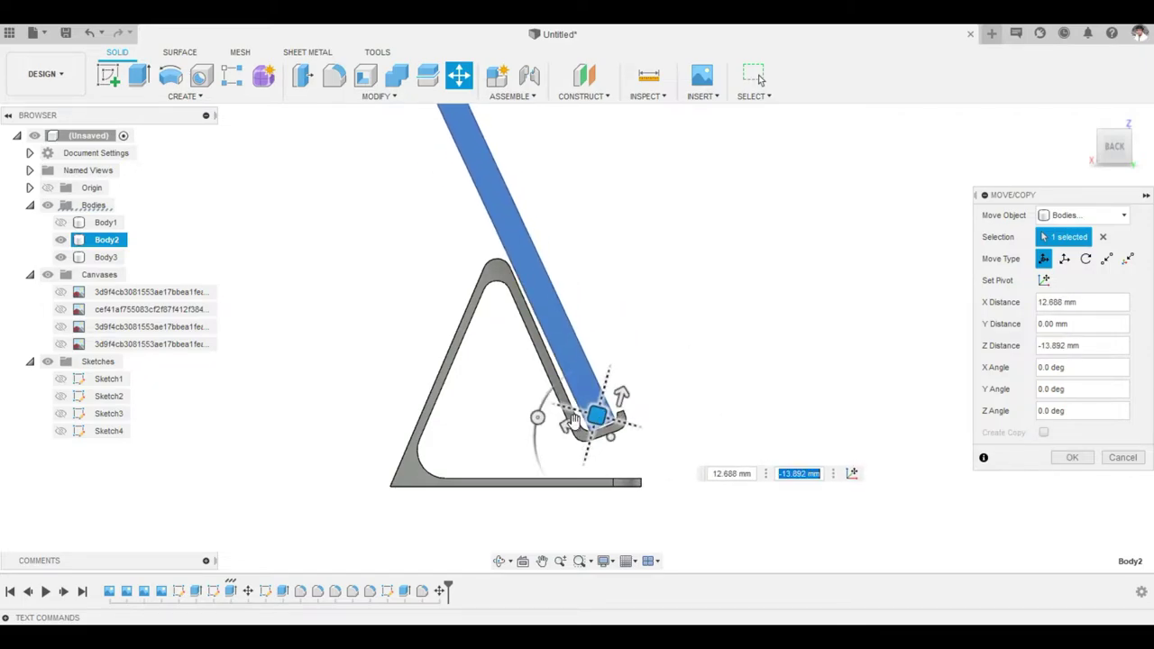
key("Return")
middle_click_drag(580, 328, 631, 361, "shift")
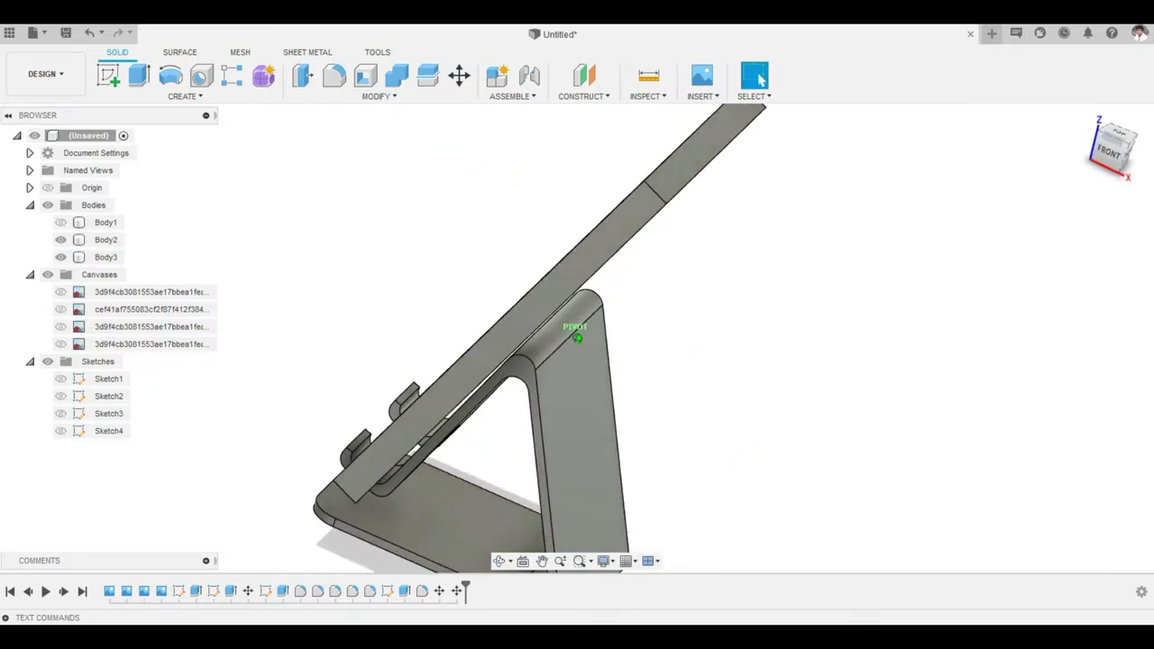
scroll(788, 363, "down", 3)
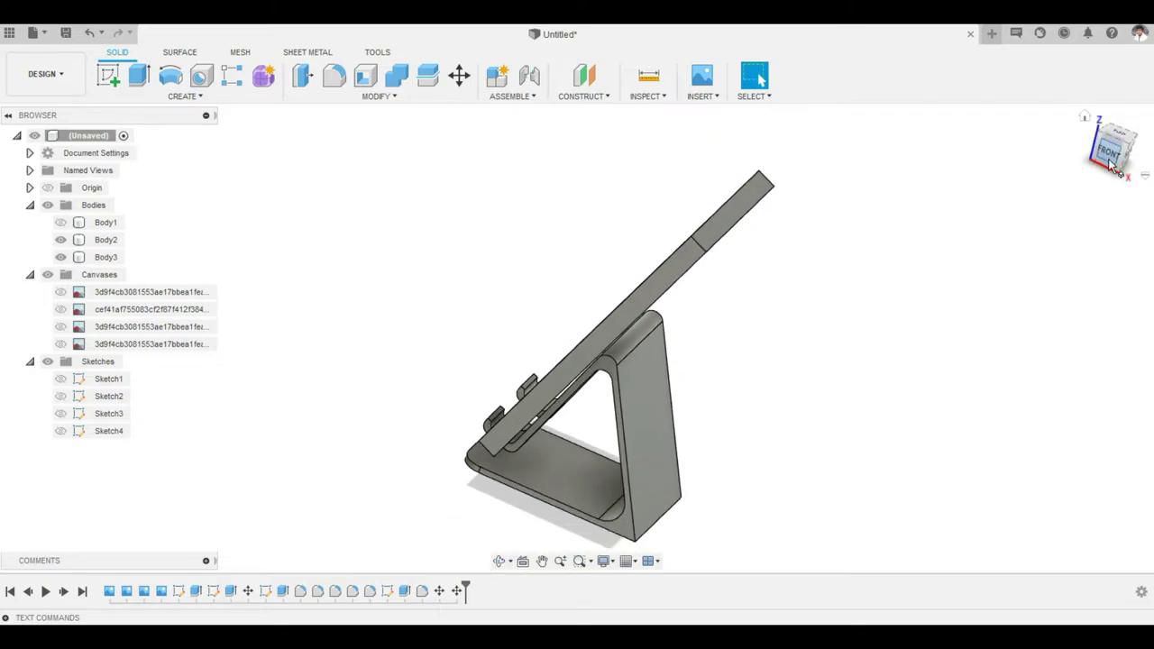
middle_click_drag(577, 338, 505, 343, "shift")
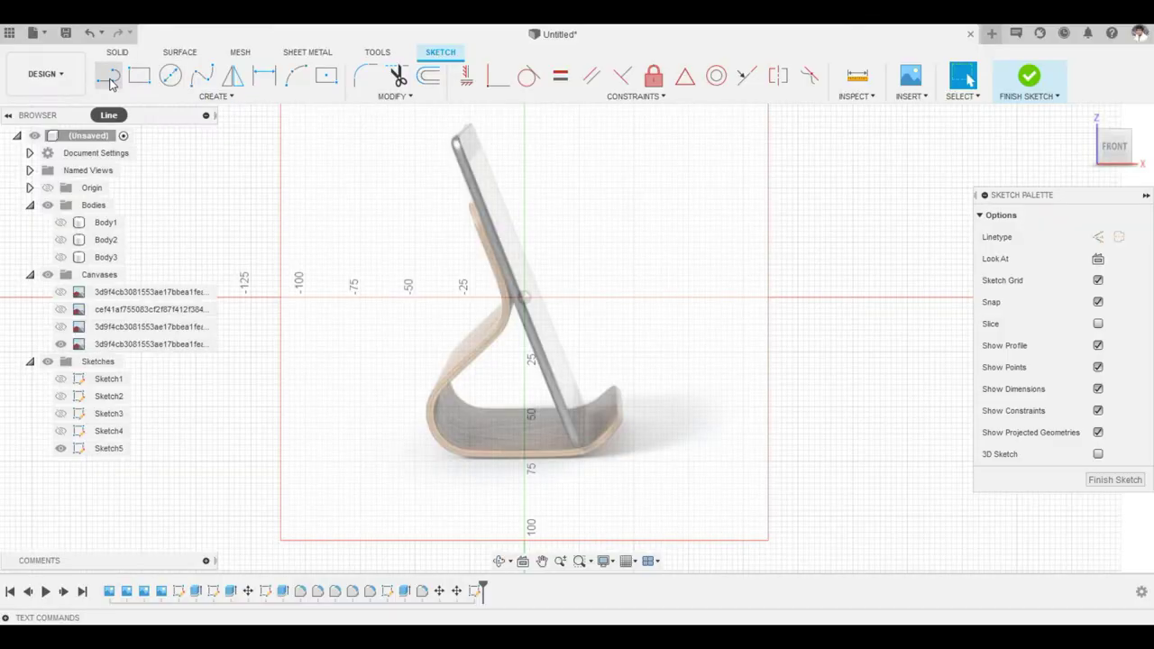
Zoom in and start a spline along the curved wooden stand's upper curve.
left_click(108, 77)
scroll(518, 461, "up", 5)
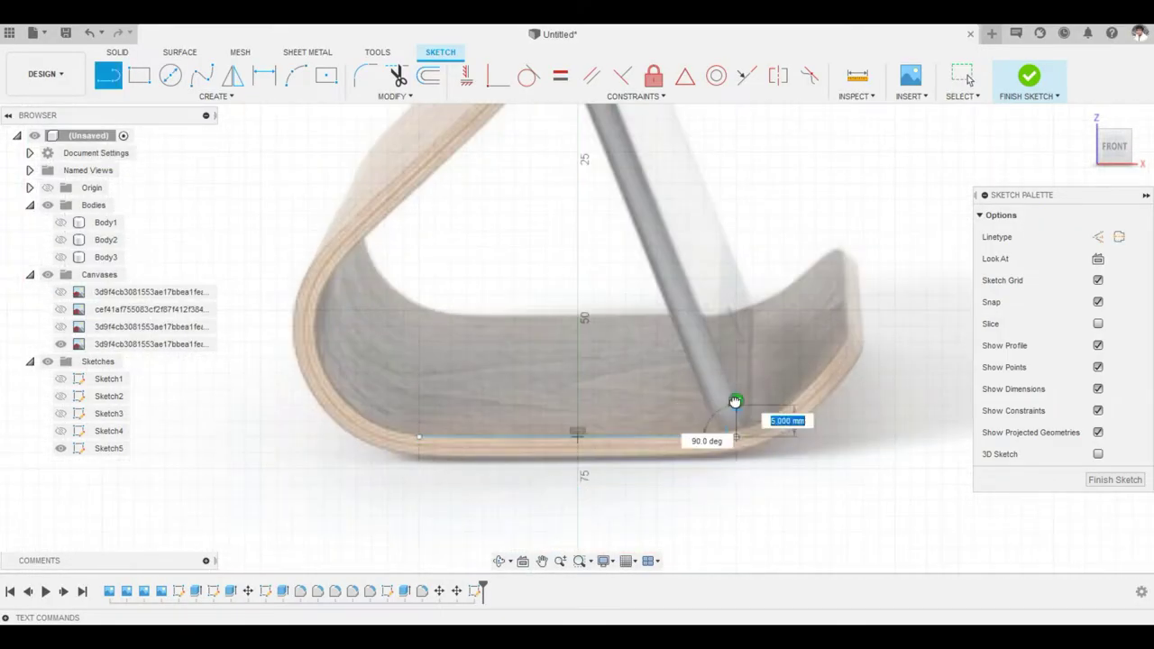
scroll(271, 232, "down", 5)
scroll(453, 196, "up", 3)
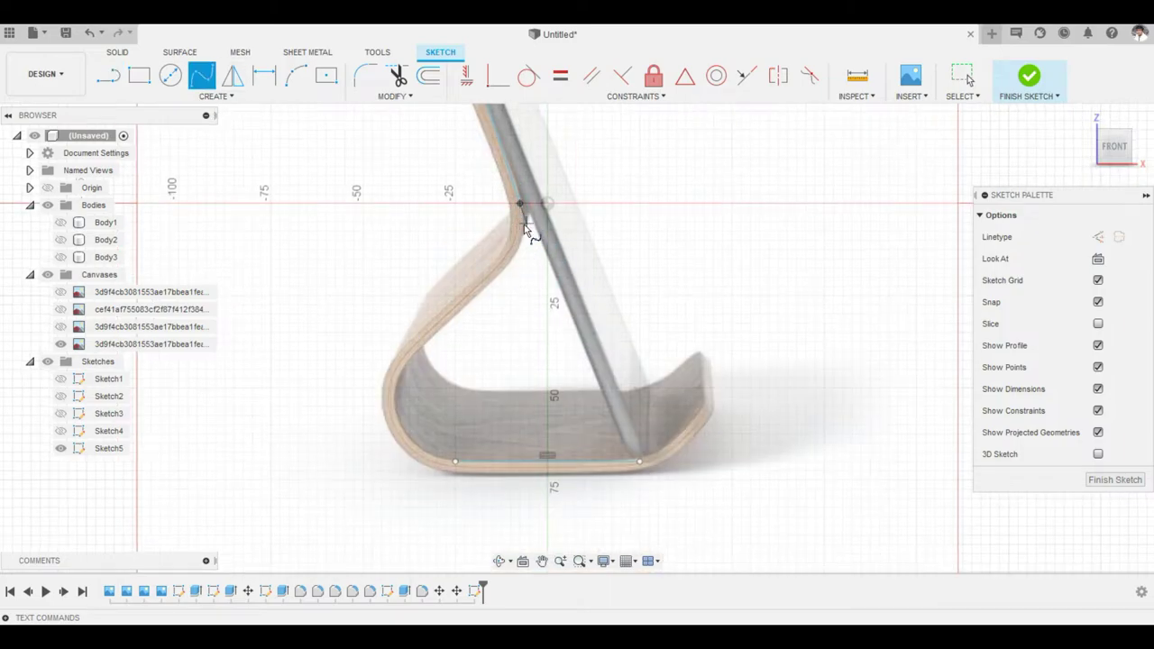
scroll(525, 226, "up", 3)
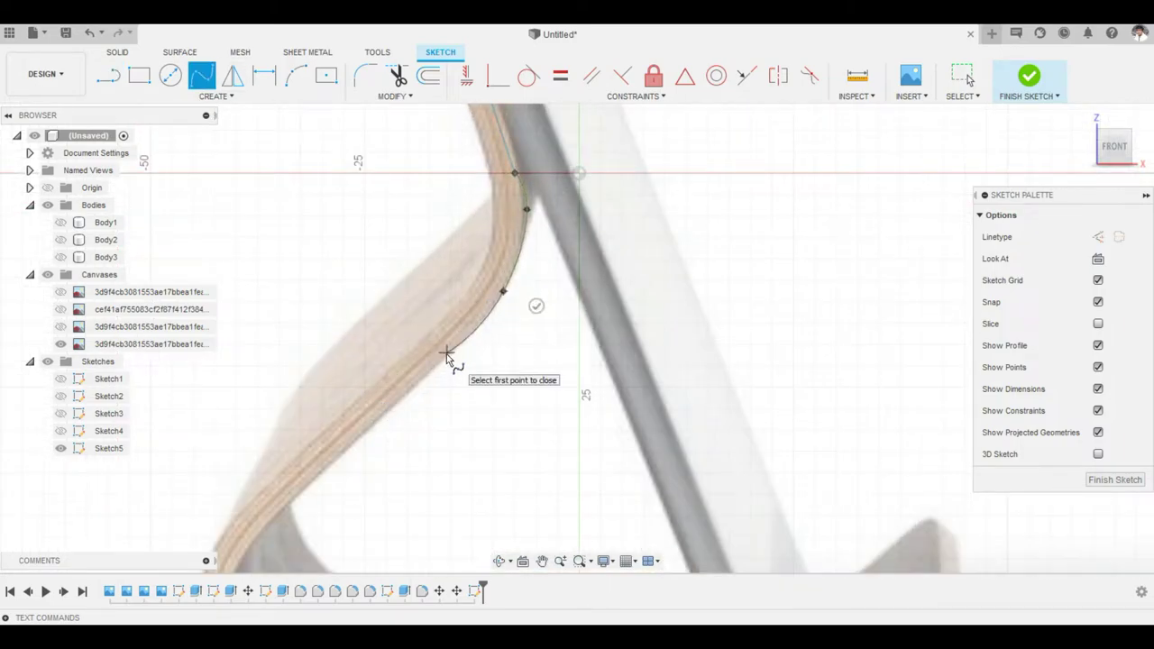
left_click(448, 356)
left_click(322, 482)
middle_click_drag(321, 481, 410, 322)
Finish the spline along the bottom edge and lip, then select it for offset.
left_click(311, 476)
middle_click_drag(311, 476, 345, 372)
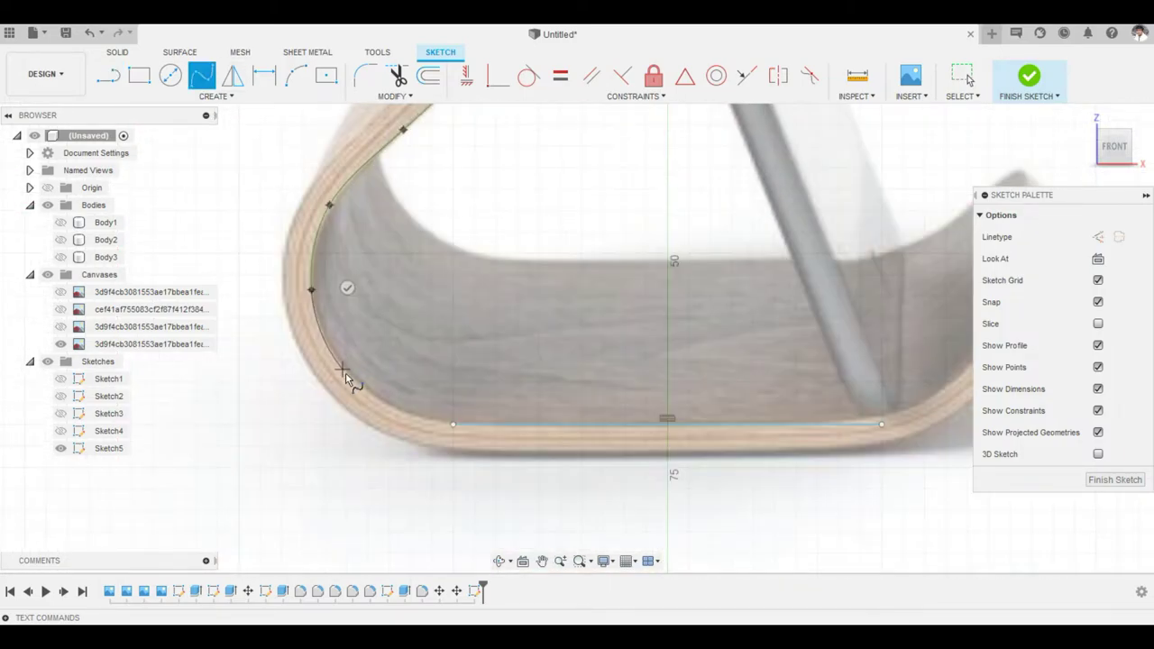
left_click(453, 428)
middle_click_drag(453, 428, 72, 492)
left_click(502, 488)
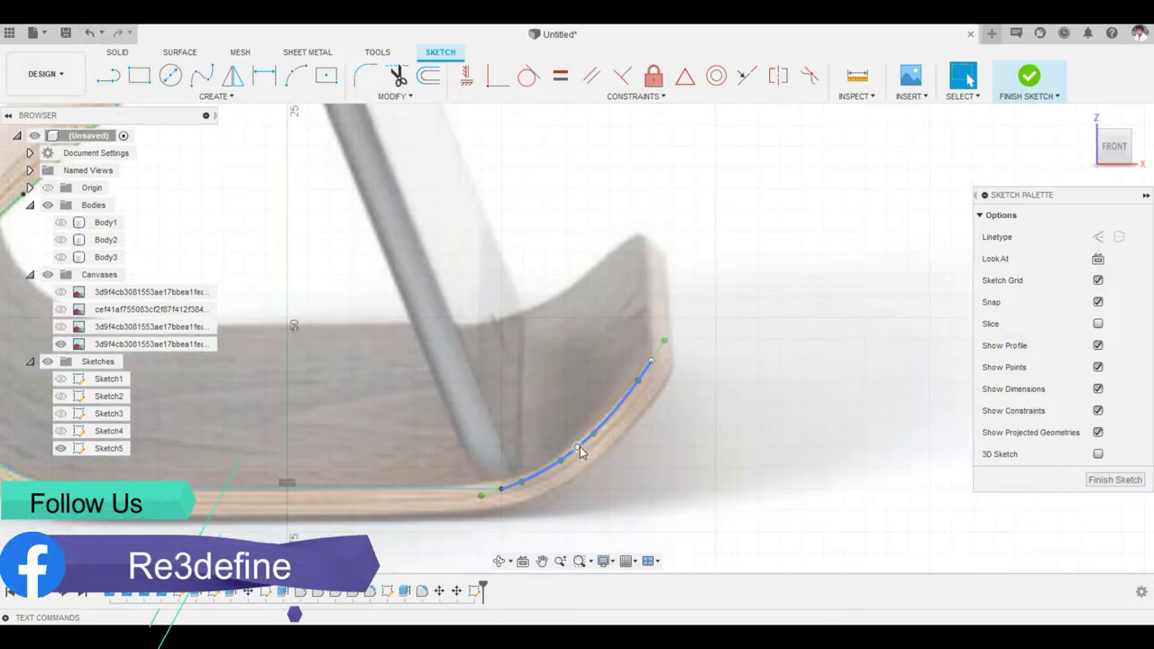
key("Escape")
key("o")
left_click(498, 144)
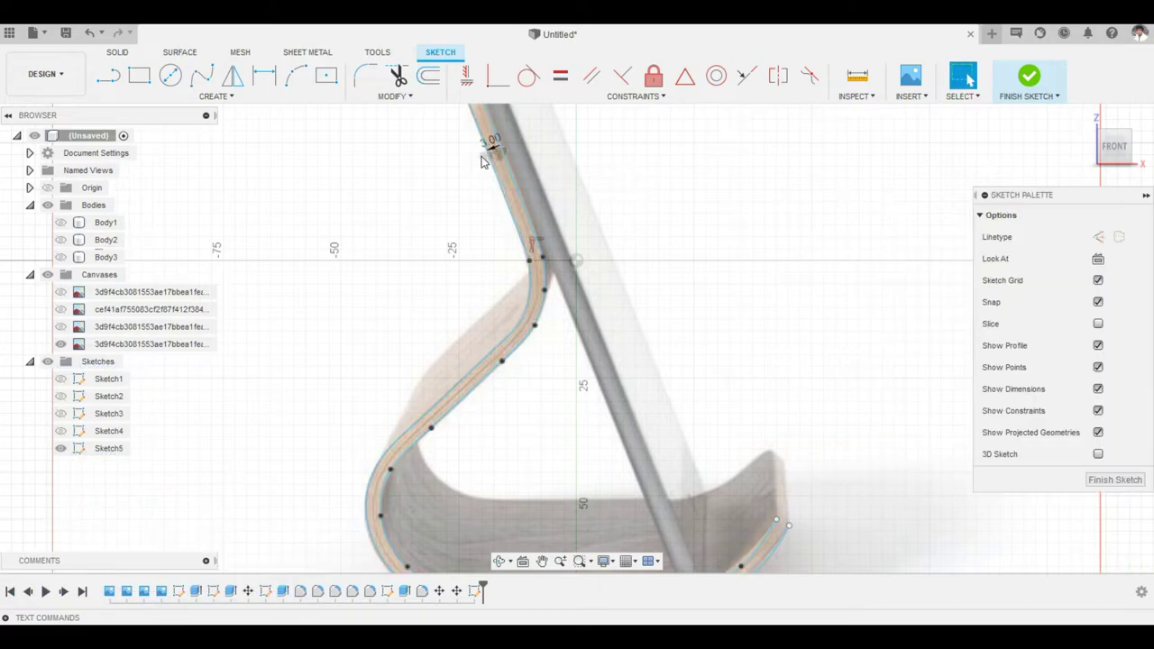
Extrude the stand profile 55 mm as a new body.
left_click_drag(609, 320, 801, 379)
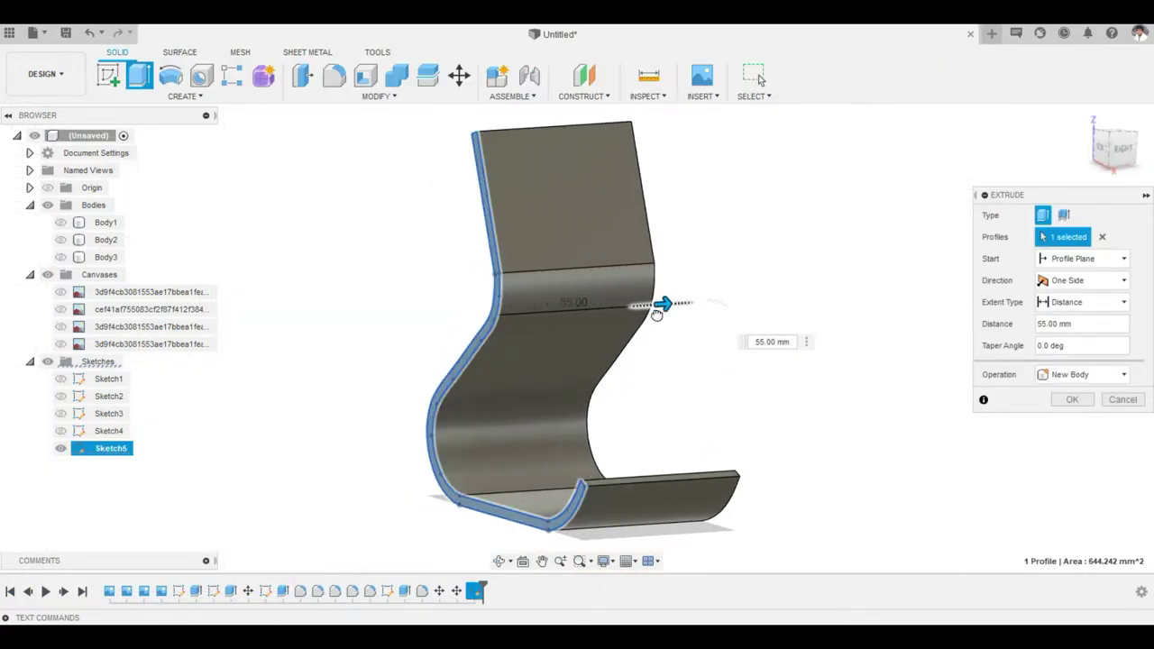
left_click(1060, 406)
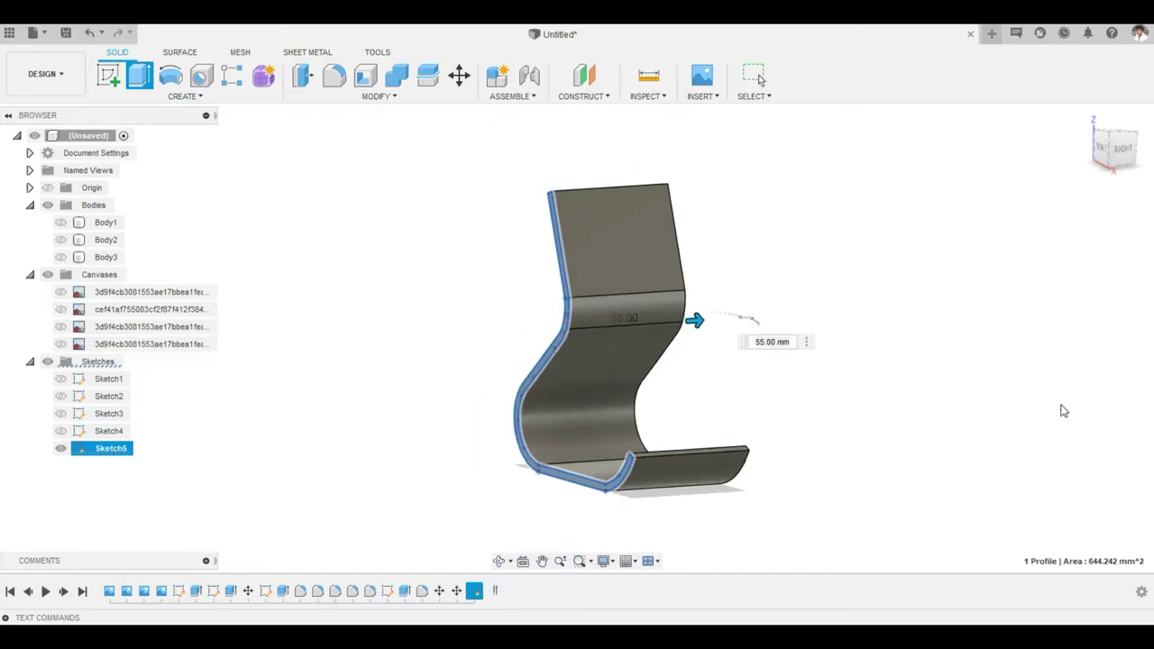
middle_click_drag(1058, 407, 801, 387, "shift")
Fillet two edges of the curved stand with a 7.50 mm radius.
left_click(333, 77)
scroll(404, 187, "up", 3)
left_click(404, 188)
middle_click_drag(404, 187, 593, 214, "shift")
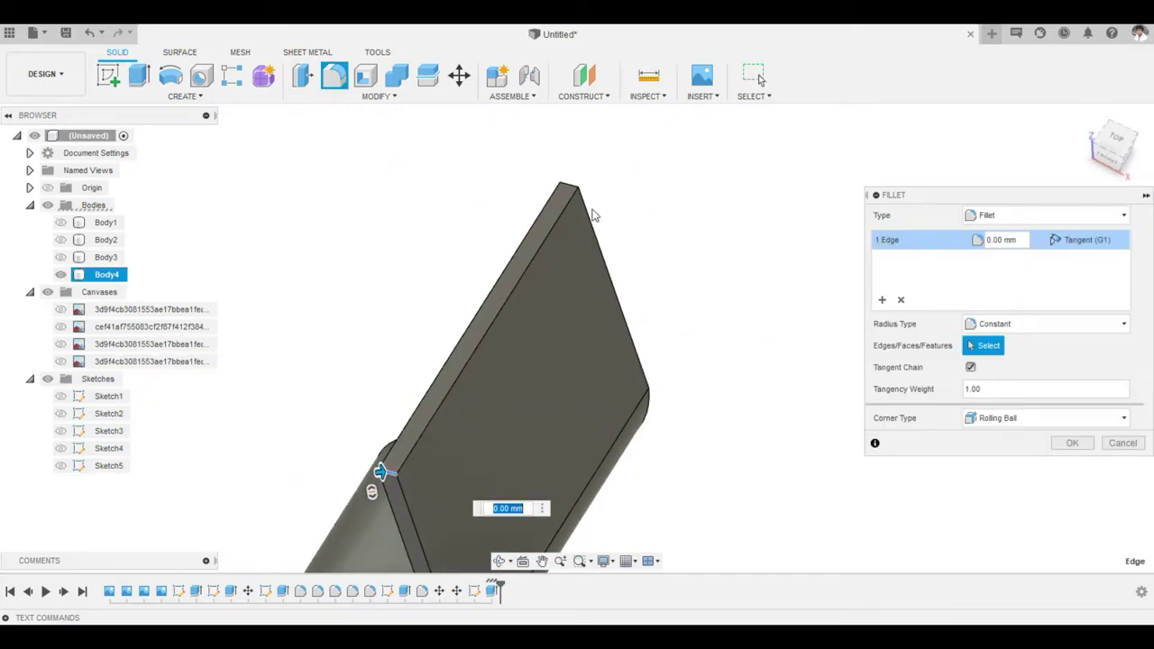
middle_click_drag(799, 451, 523, 407, "shift")
left_click(790, 255)
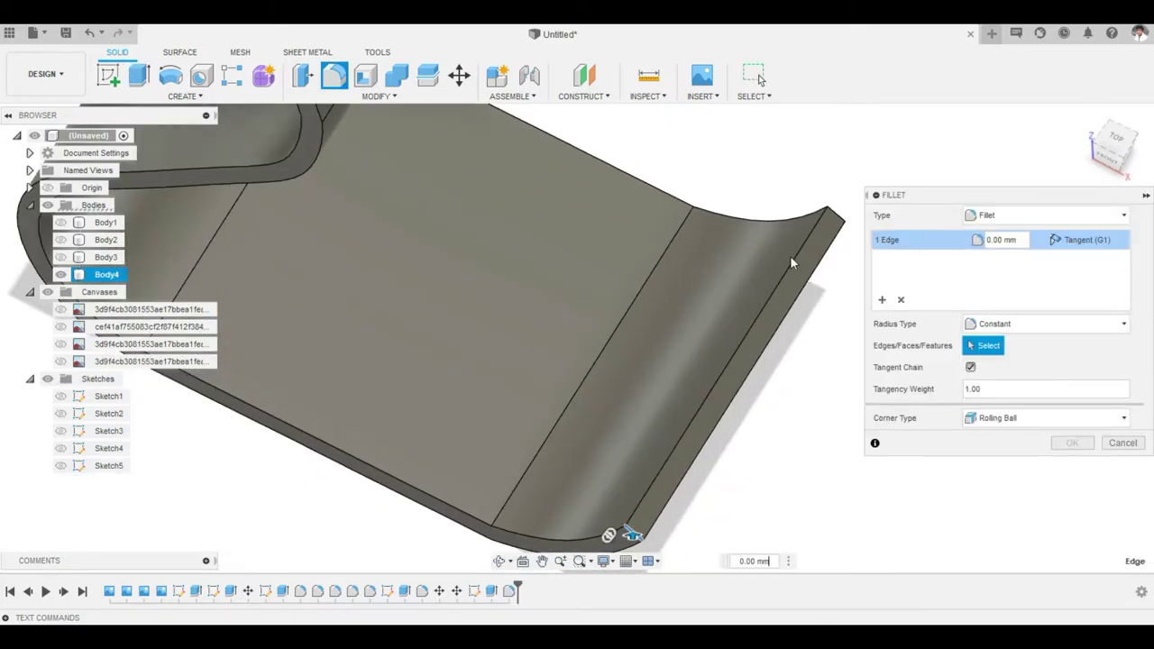
left_click(824, 225)
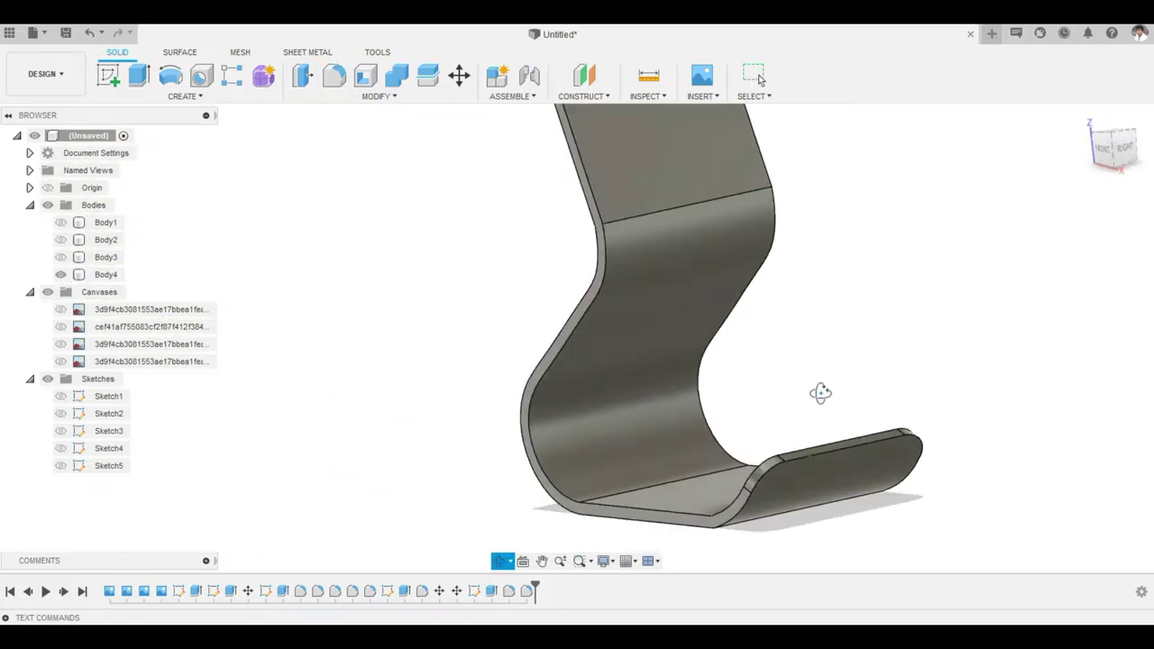
Move the phone slab so it rests against the curved stand.
middle_click_drag(819, 391, 914, 402, "shift")
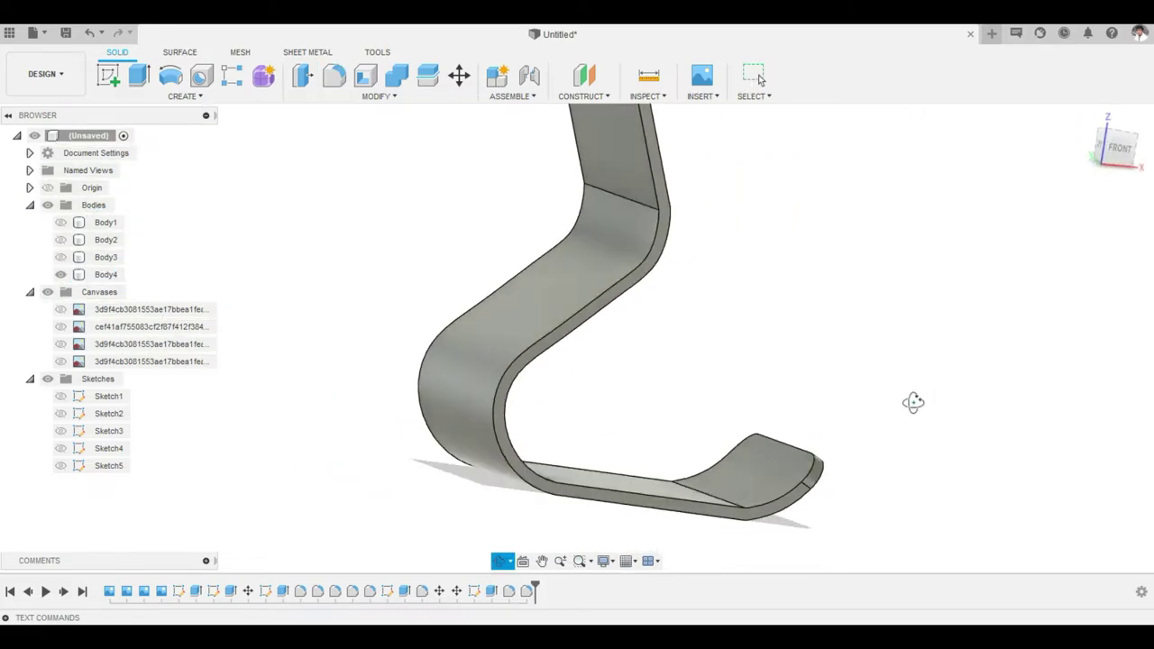
middle_click_drag(742, 420, 837, 453, "shift")
key("Return")
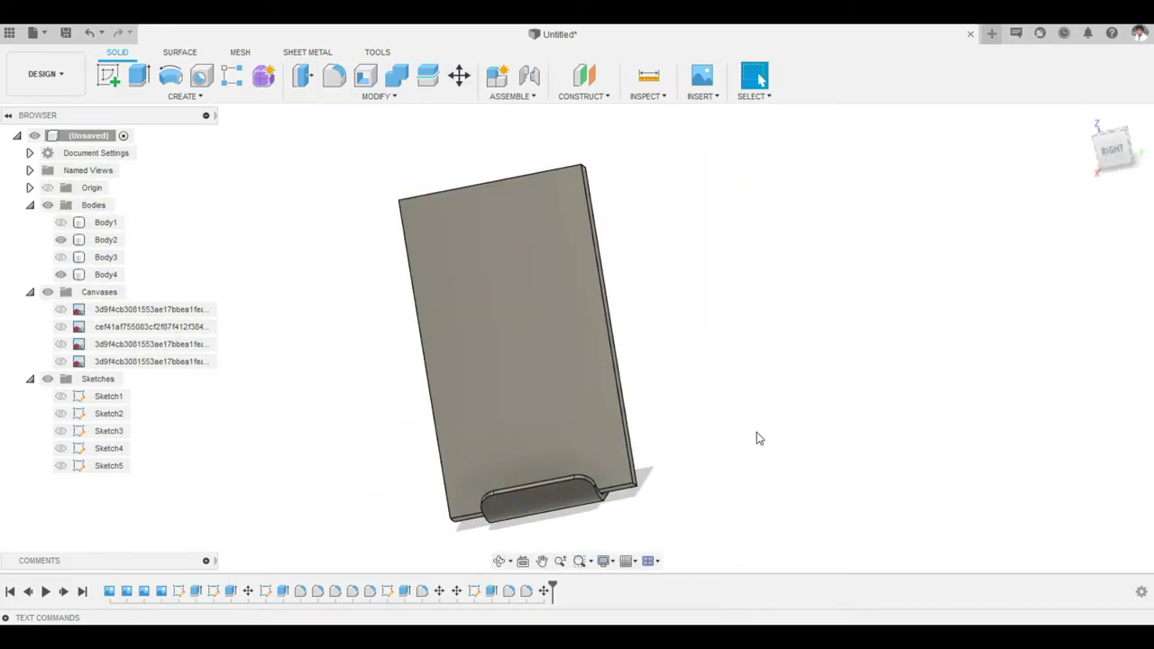
mouse_move(760, 438)
middle_mouse_down("shift")
mouse_move(431, 358)
mouse_move(734, 303)
middle_mouse_up("shift")
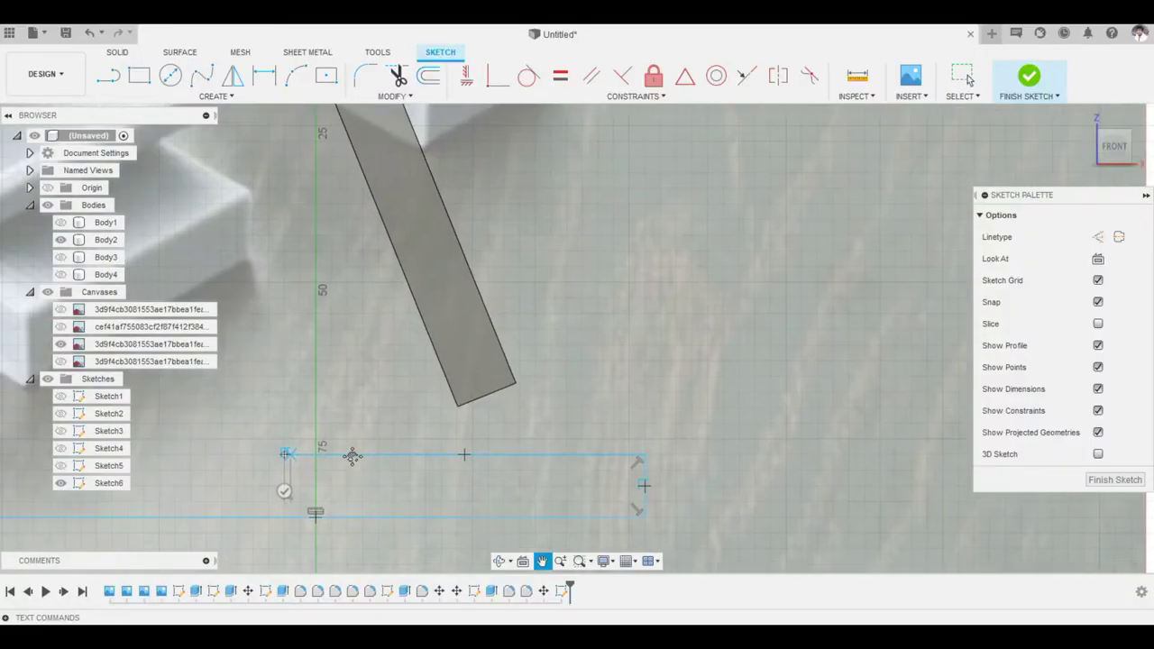
Finish the straight line and draw the arc of the white stand's curved support.
scroll(283, 481, "down", 5)
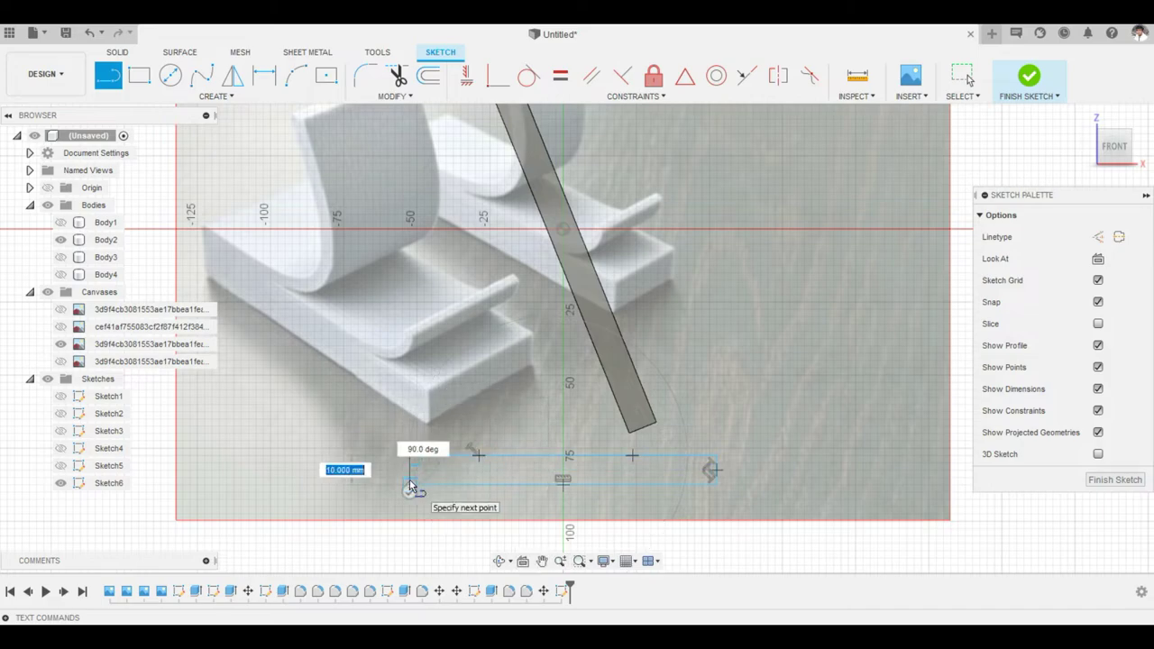
scroll(410, 487, "up", 5)
scroll(662, 511, "down", 5)
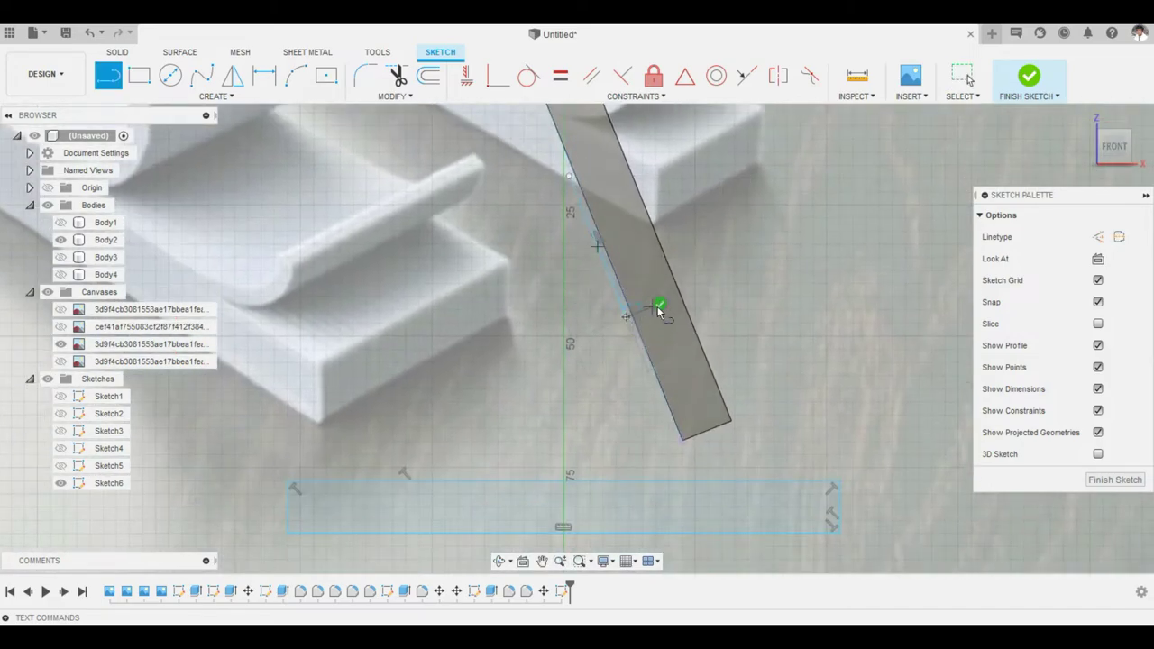
key("a")
left_click(294, 474)
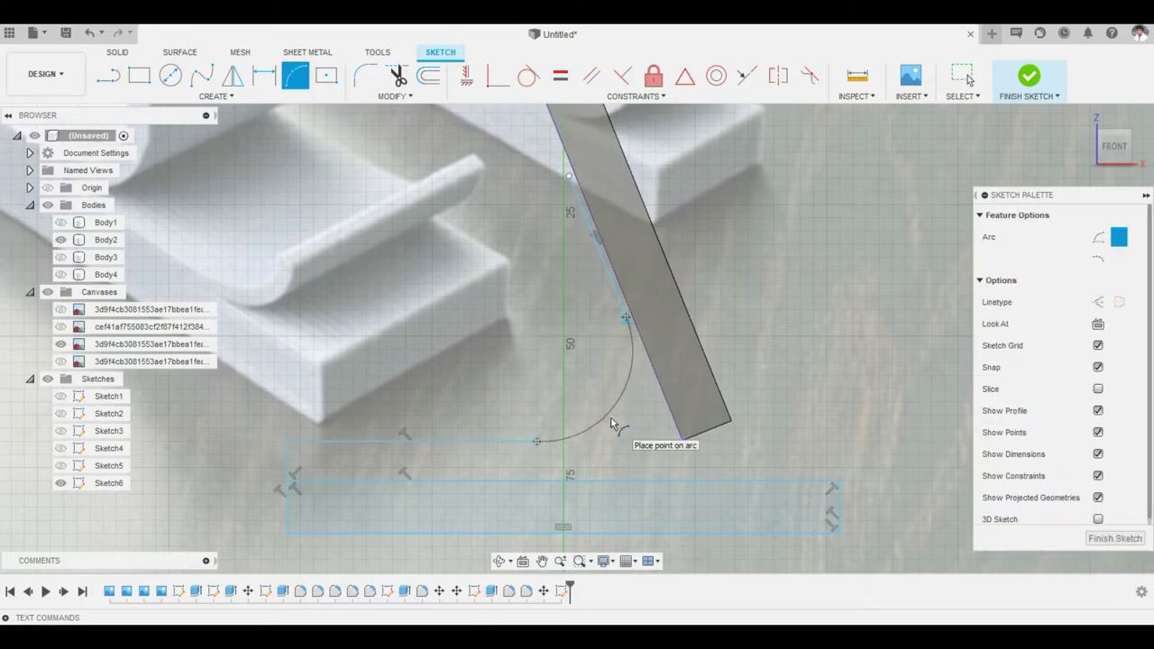
left_click(610, 417)
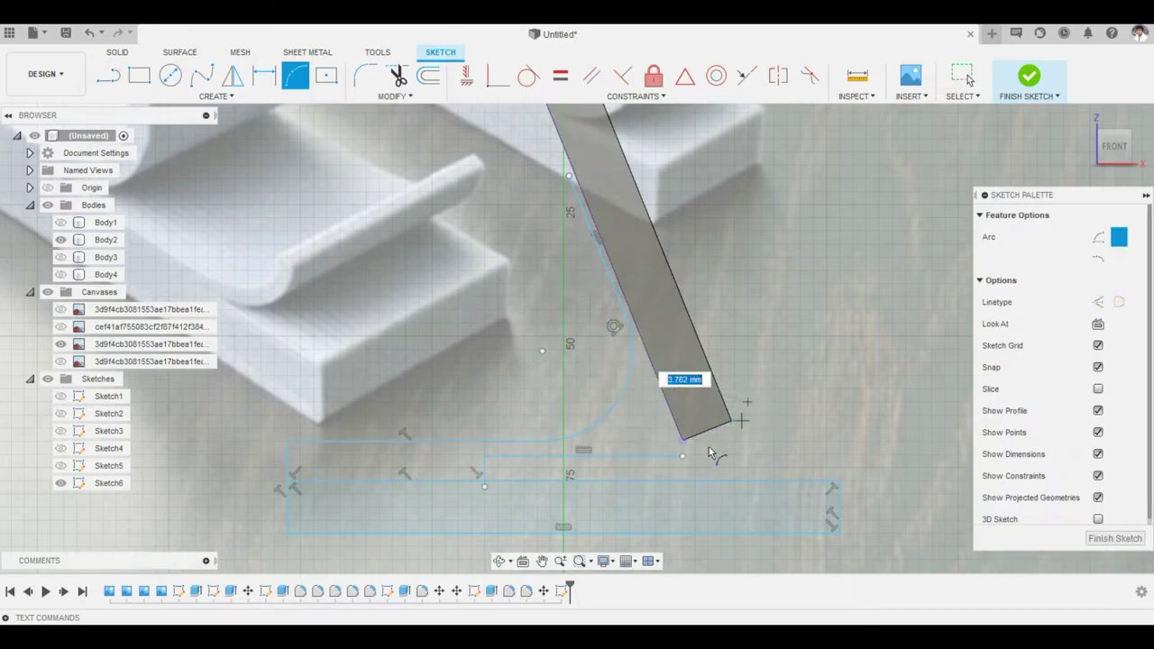
Offset the line-and-arc chain by 1 mm to give the support thickness.
key("o")
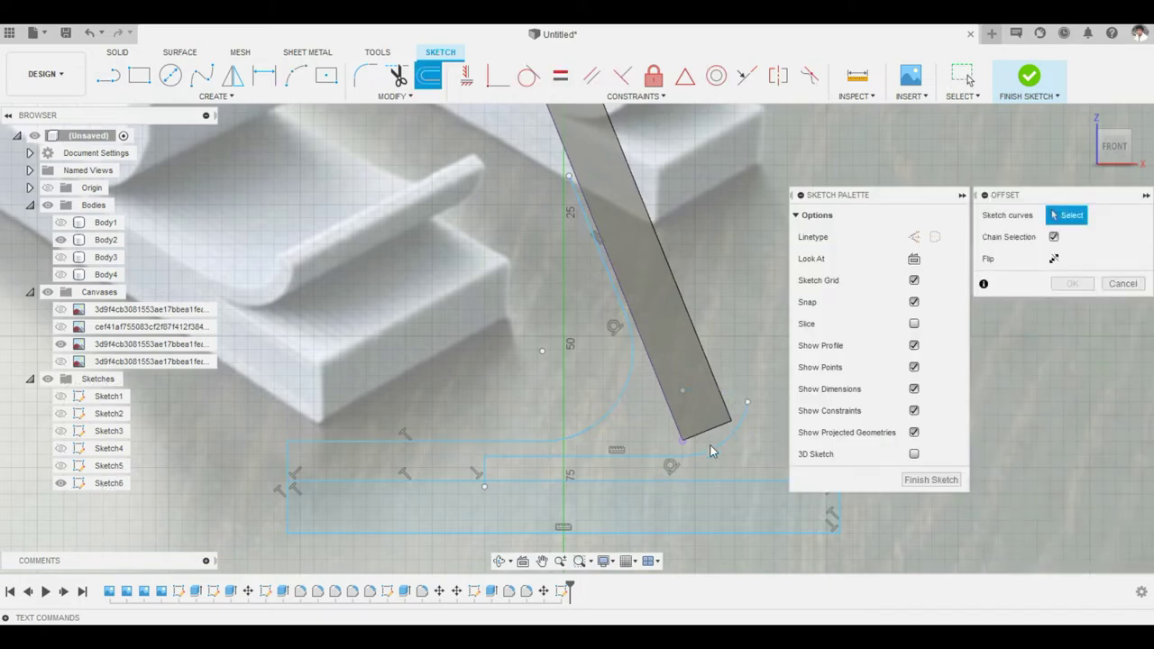
left_click(699, 457)
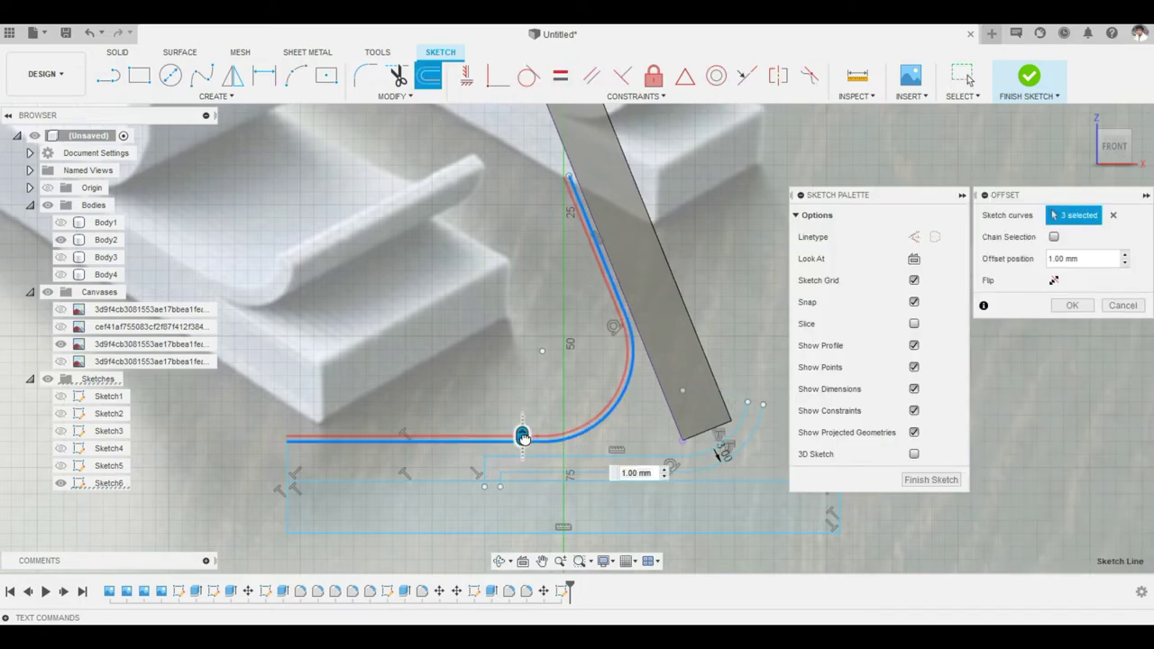
left_click(527, 434)
key("e")
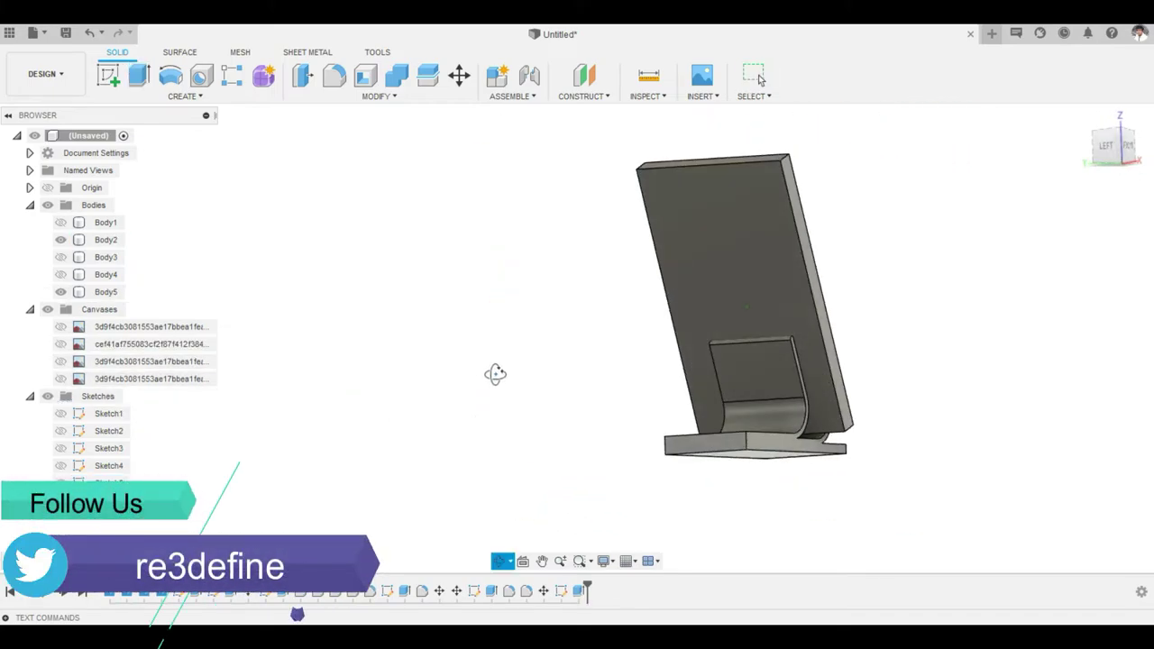
Orbit to an angled view showing all four phone stands.
mouse_move(495, 373)
left_mouse_down()
mouse_move(700, 407)
mouse_move(778, 402)
mouse_move(799, 418)
left_mouse_up()
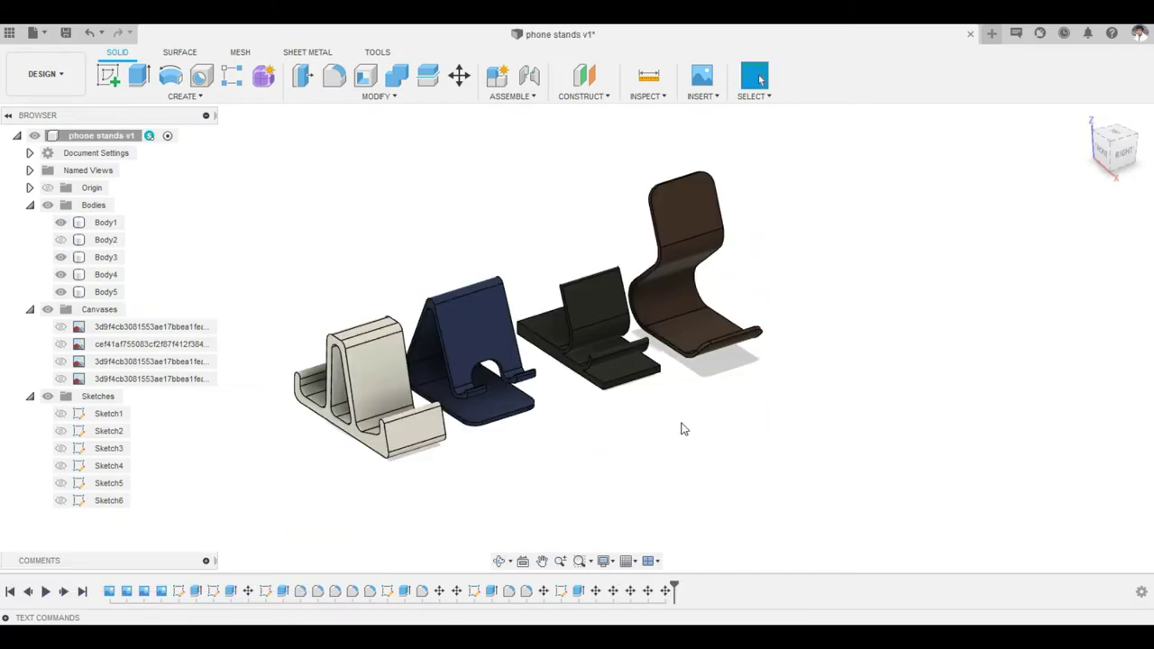
scroll(712, 435, "up", 2)
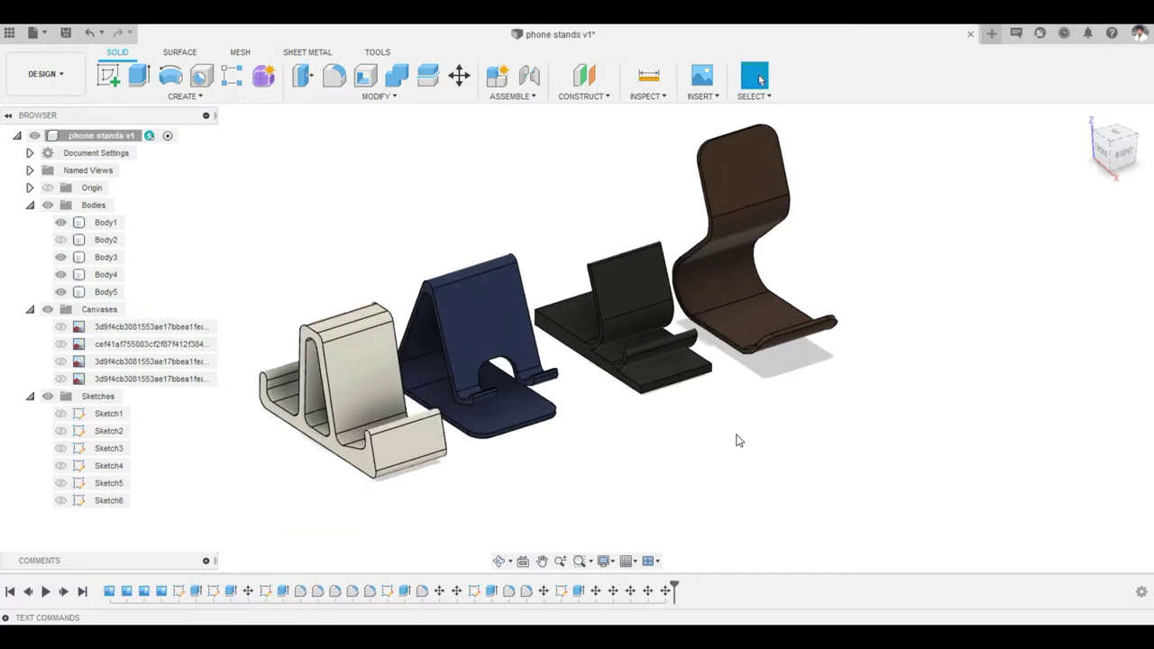
mouse_move(726, 446)
middle_mouse_down("shift")
mouse_move(780, 445)
mouse_move(791, 407)
mouse_move(802, 446)
mouse_move(820, 385)
middle_mouse_up("shift")
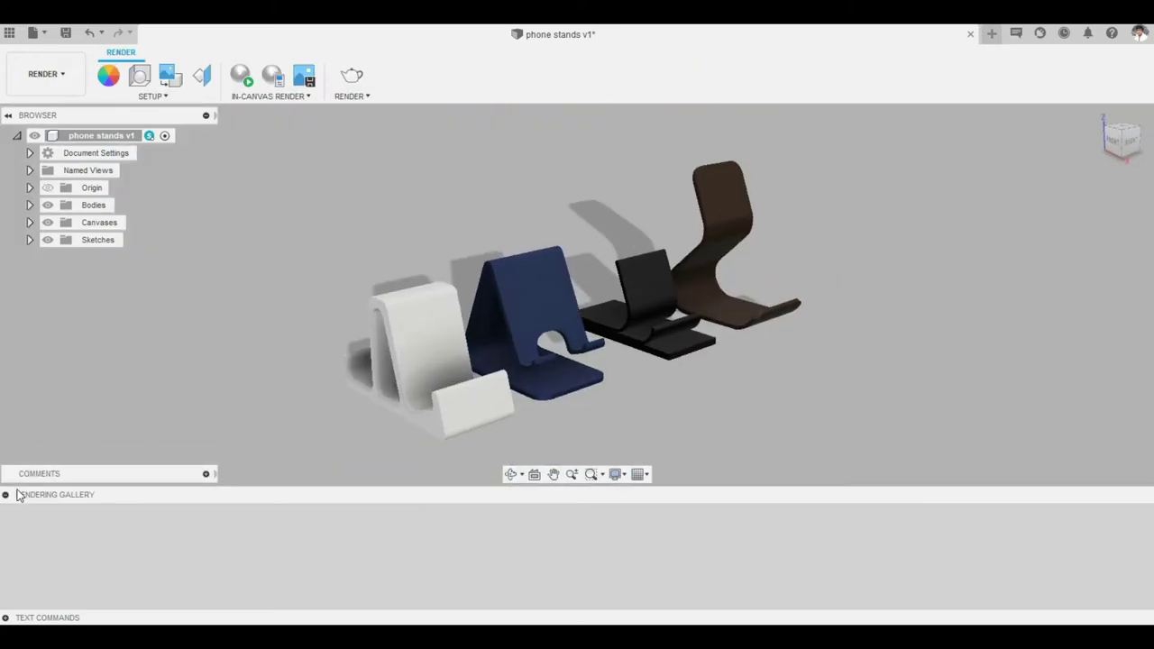
Collapse the Rendering Gallery and start an In-Canvas Render of the four stands.
left_click(18, 495)
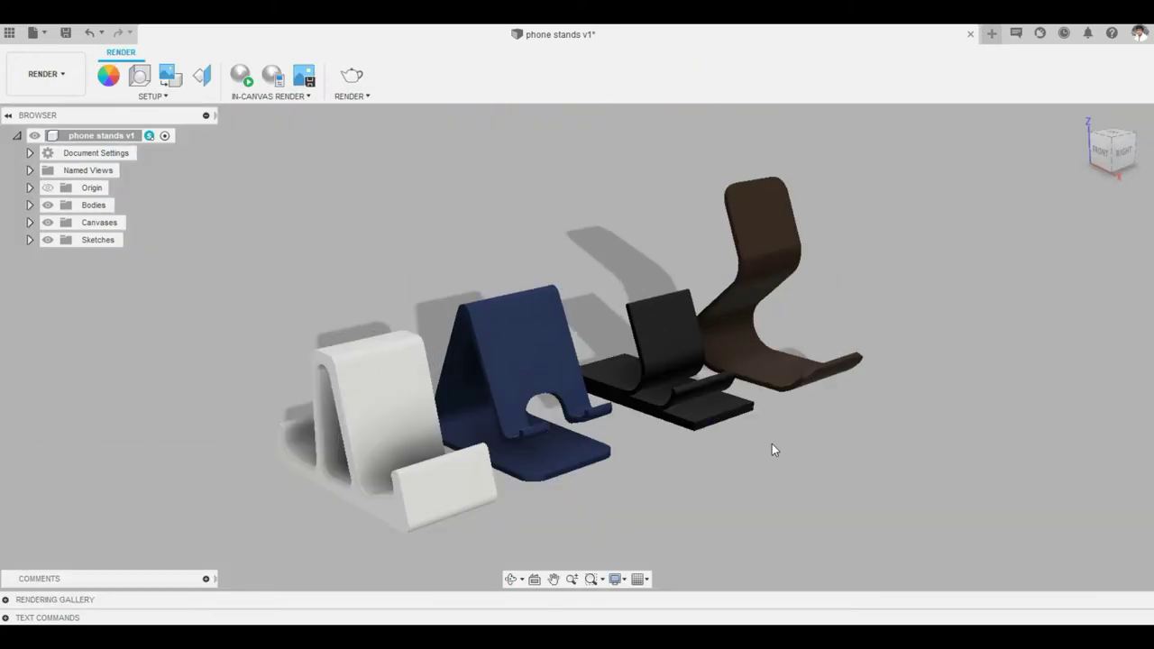
scroll(757, 468, "up", 2)
left_click(242, 75)
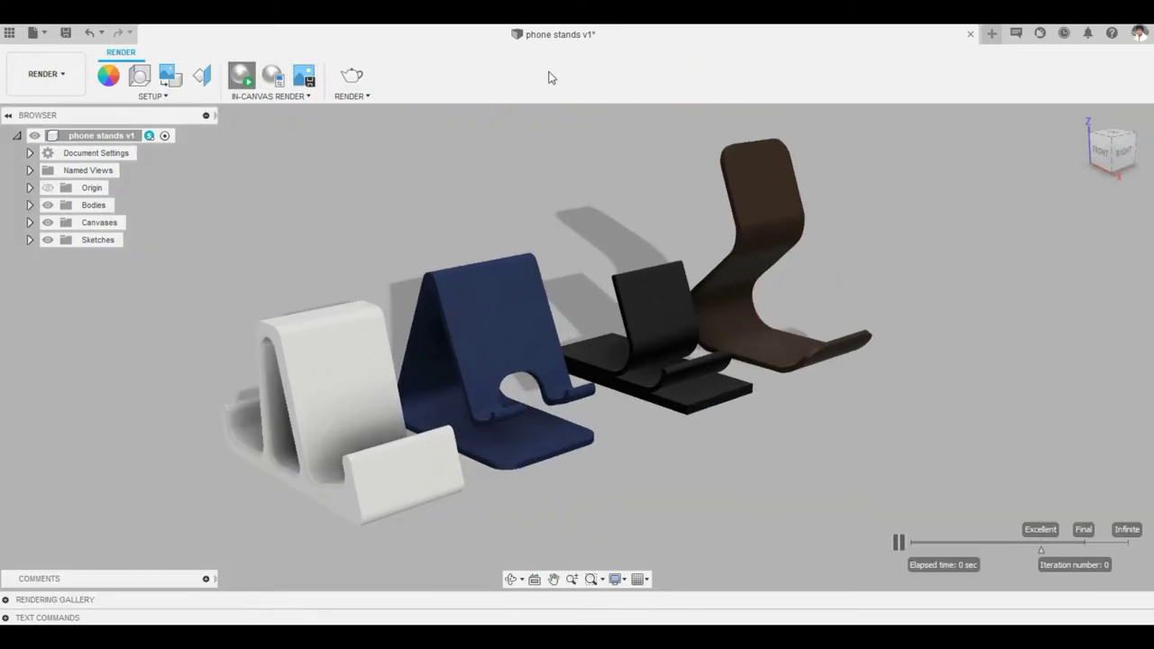